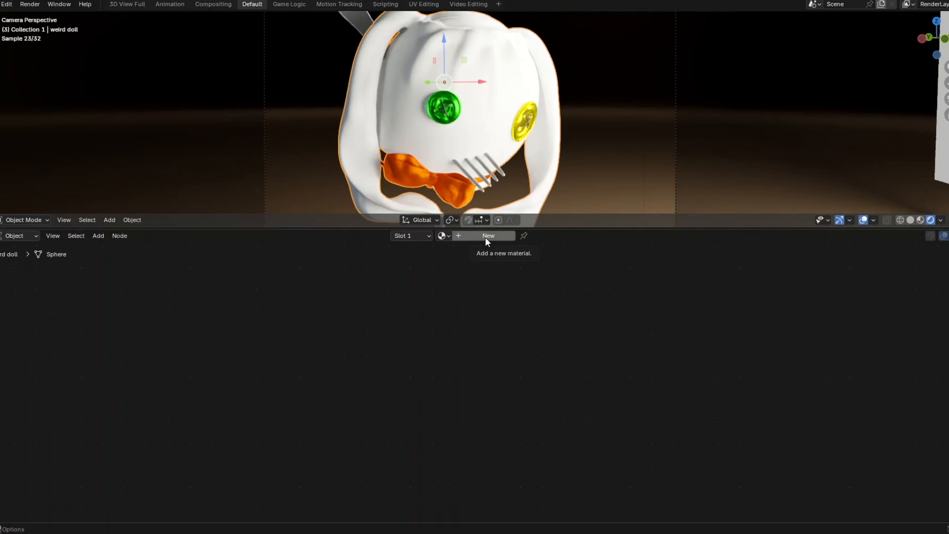
- Create Material.007 on the Sphere with its default Principled BSDF, then zoom in on the nodes
click(485, 236)
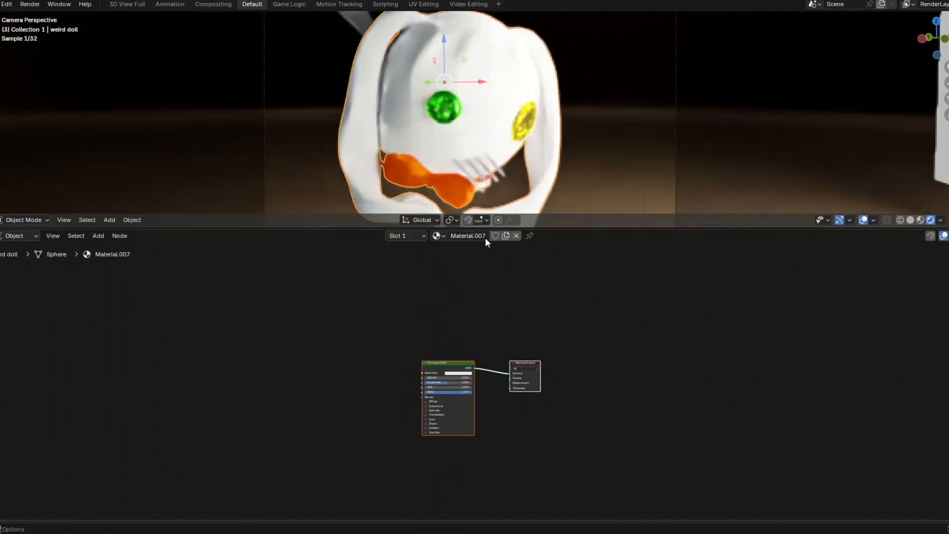
scroll(460, 389, up, 3)
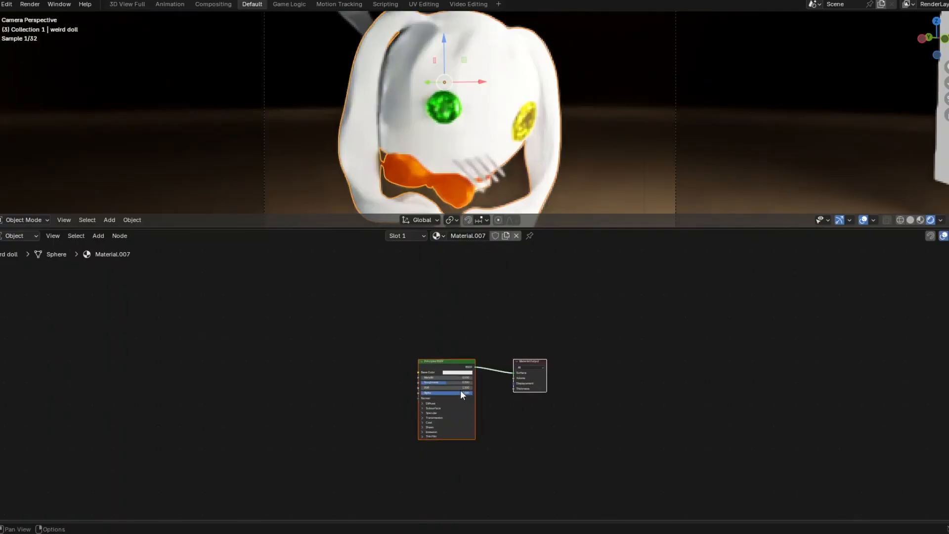
scroll(460, 389, up, 1)
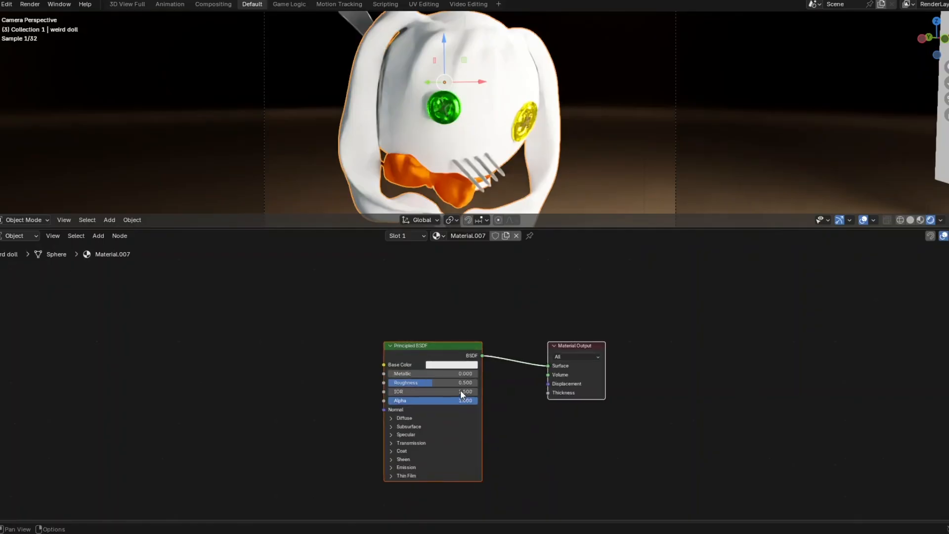
scroll(461, 389, up, 3)
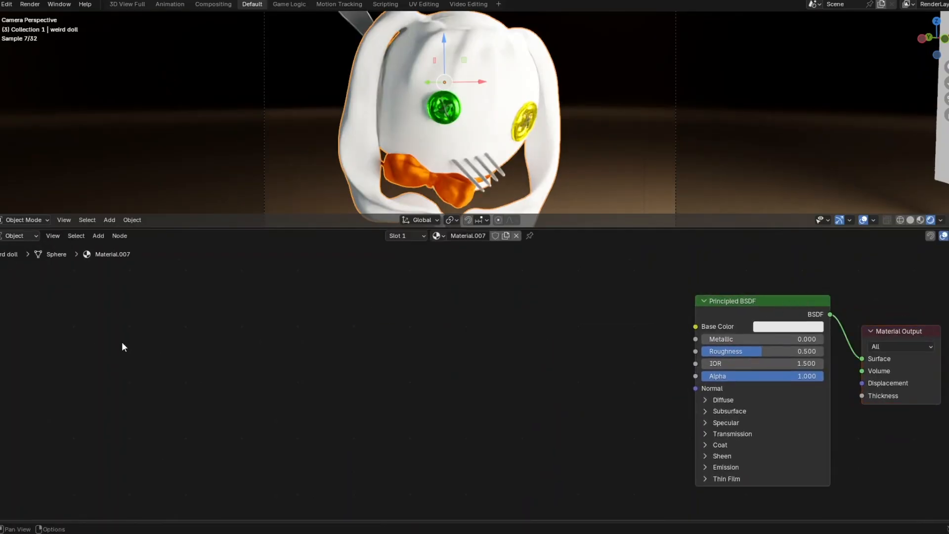
- Add a Texture Coordinate node at the left of the node graph
key(shift+a)
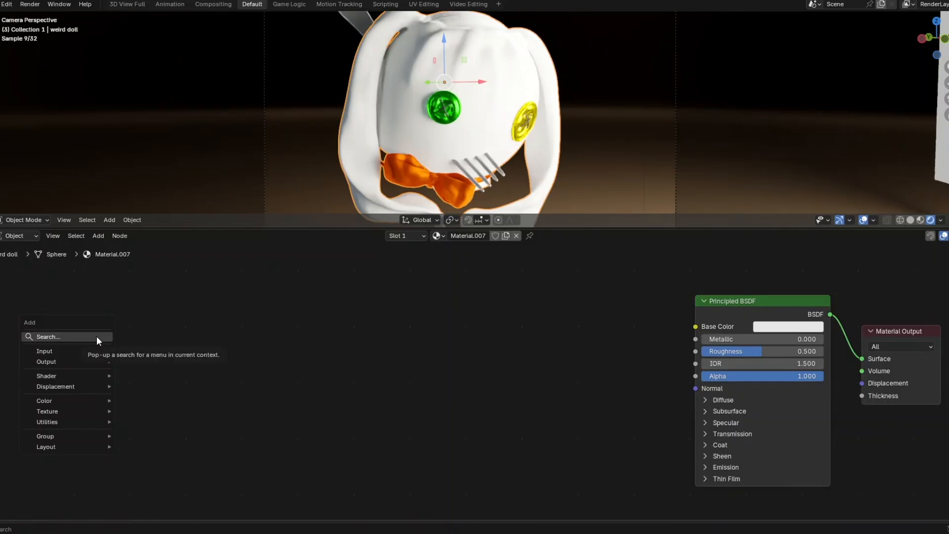
click(97, 336)
text(texture)
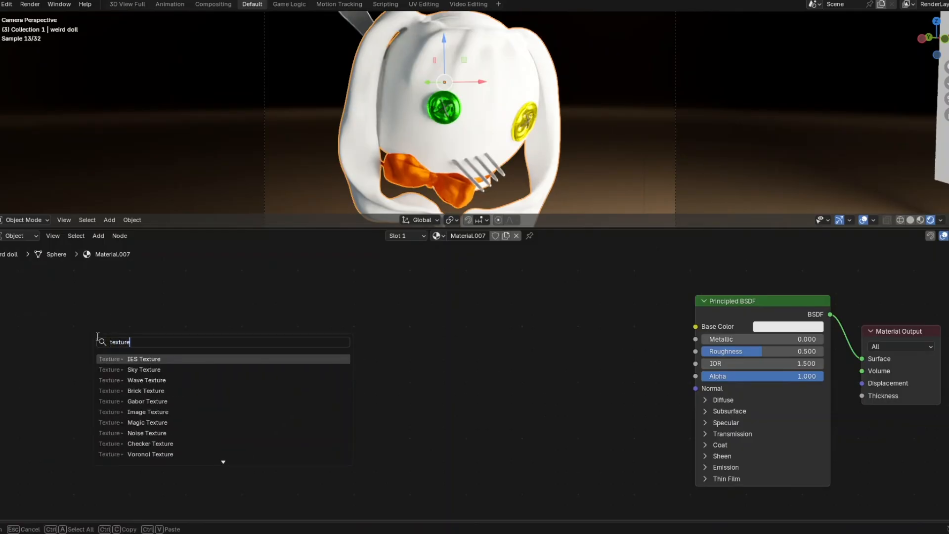
text( coor)
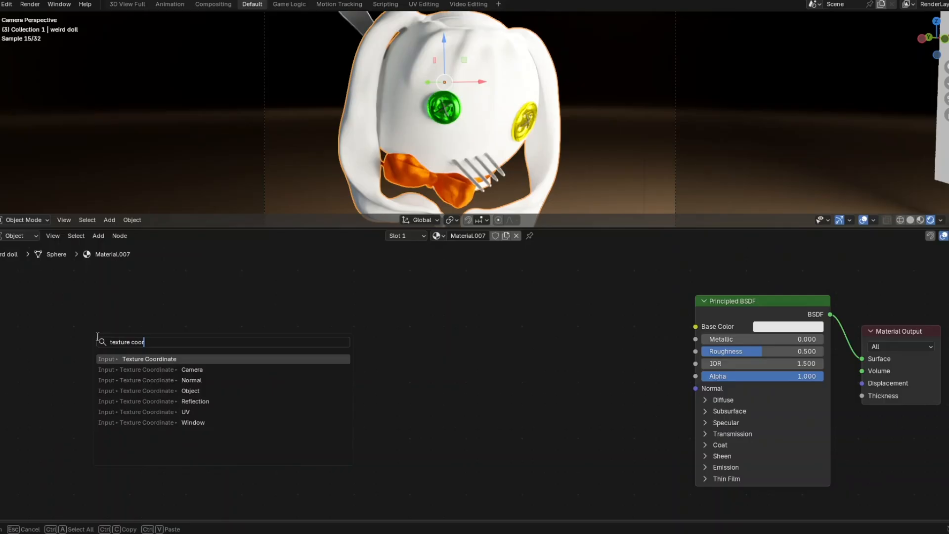
click(124, 359)
click(45, 313)
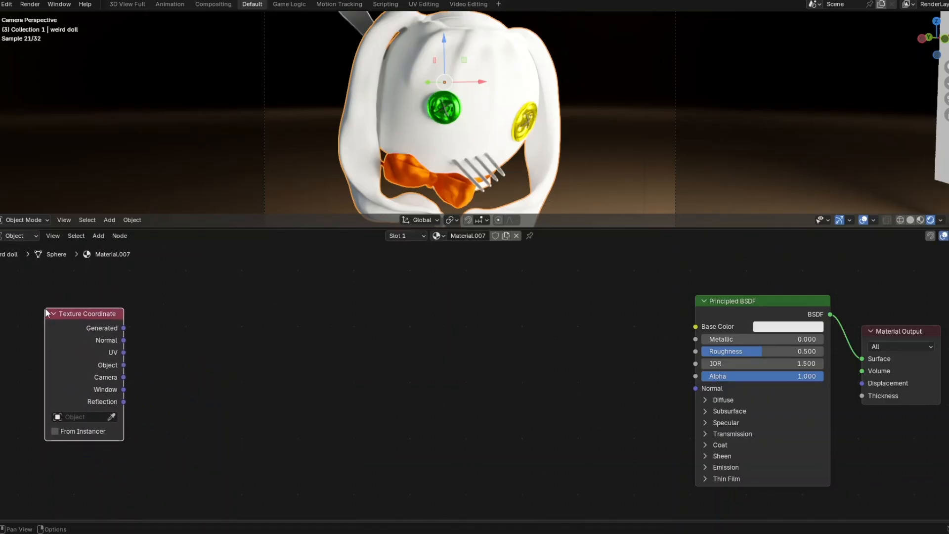
click(160, 327)
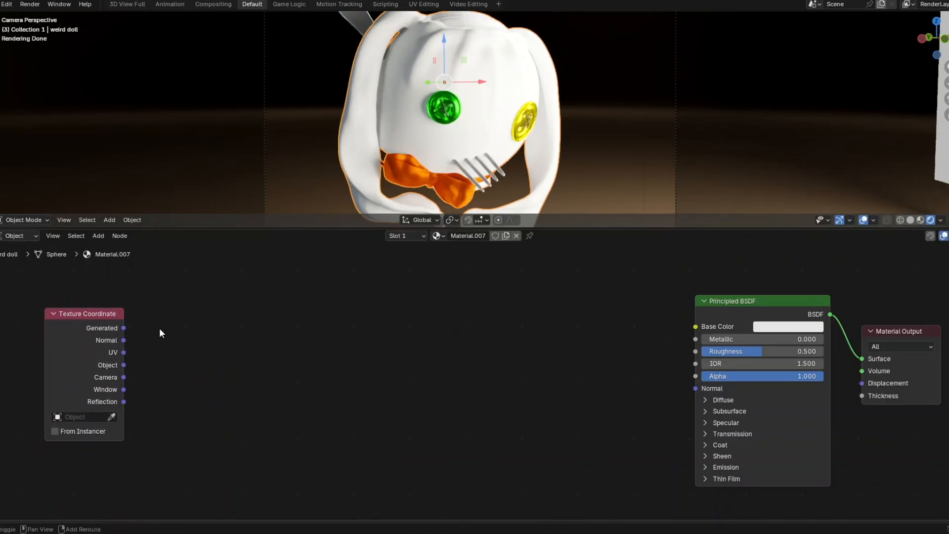
- Add a Mapping node beside it and link Generated into its Vector input
key(shift+a)
click(160, 328)
text(Ma)
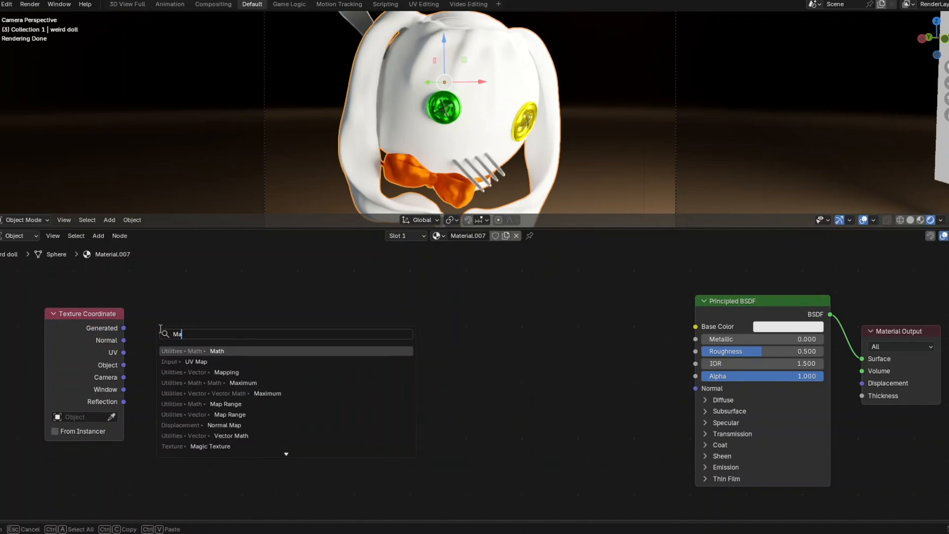
text(pp)
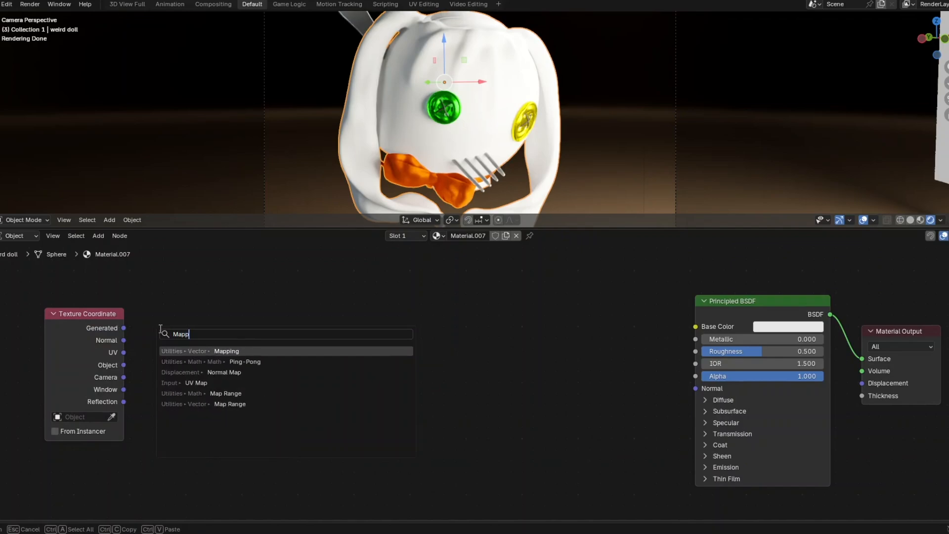
click(200, 351)
click(141, 270)
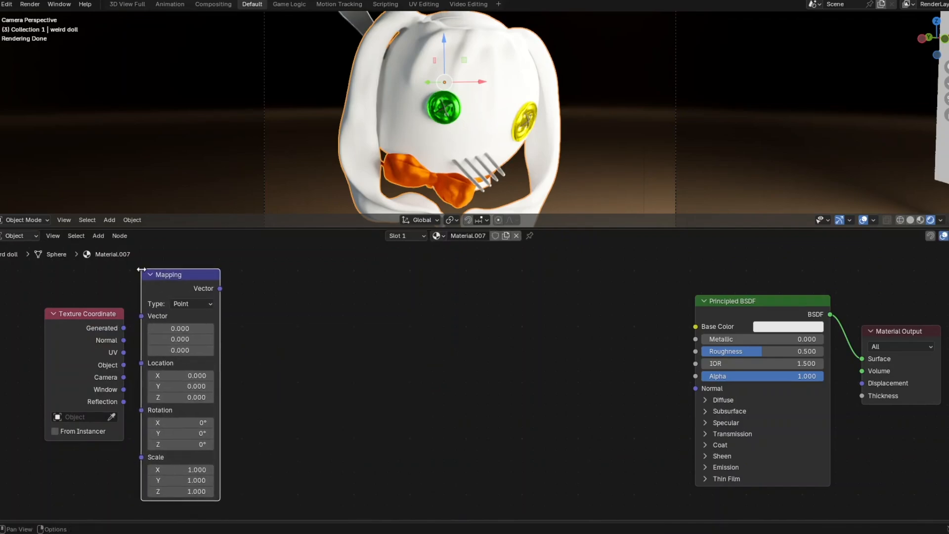
drag(170, 271, 183, 262)
drag(124, 328, 149, 310)
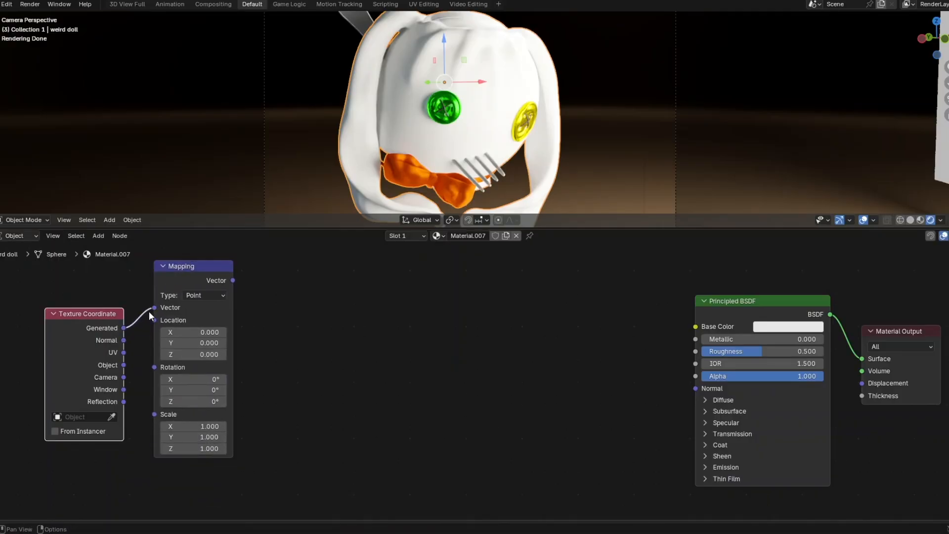
- Set the Mapping node's Scale to X 2.3, Y 2.3 and Z 0.7
click(192, 425)
text(2.3)
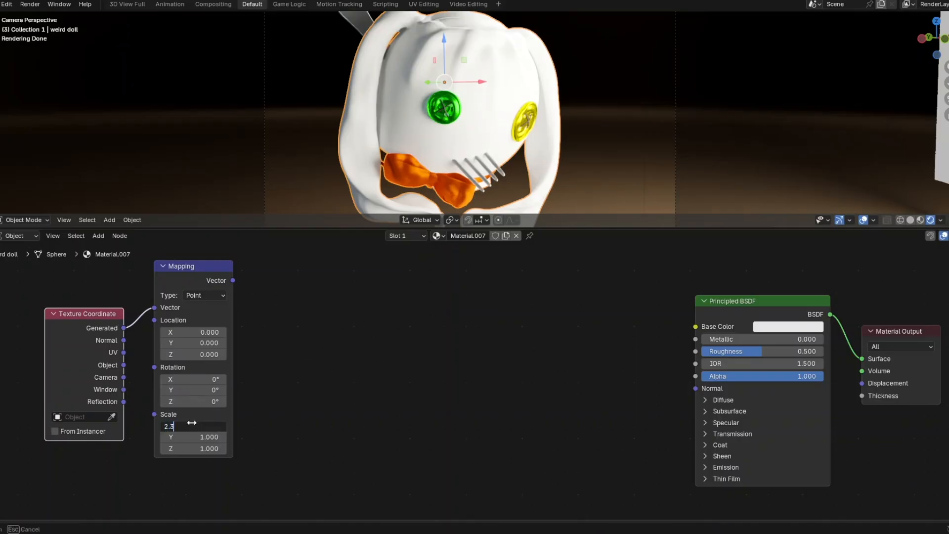
key(Return)
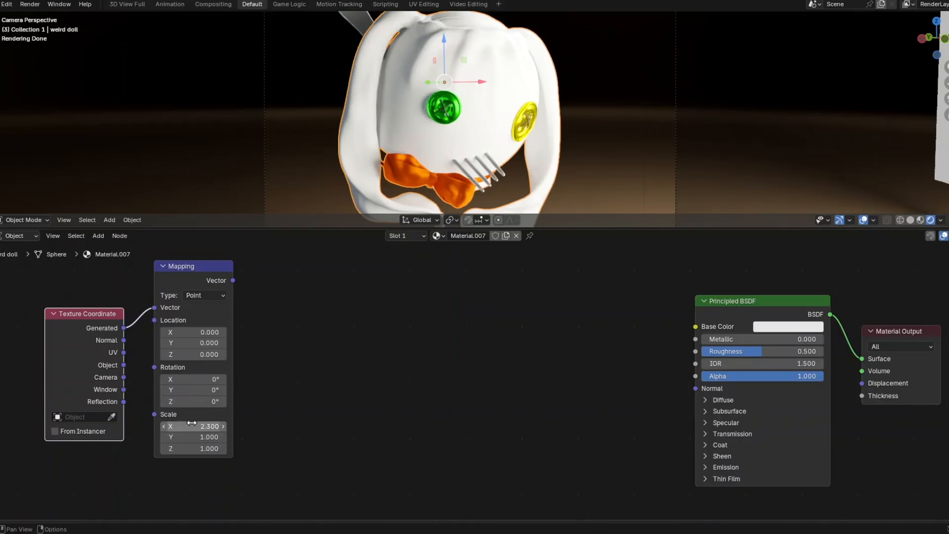
click(192, 437)
text(2.3)
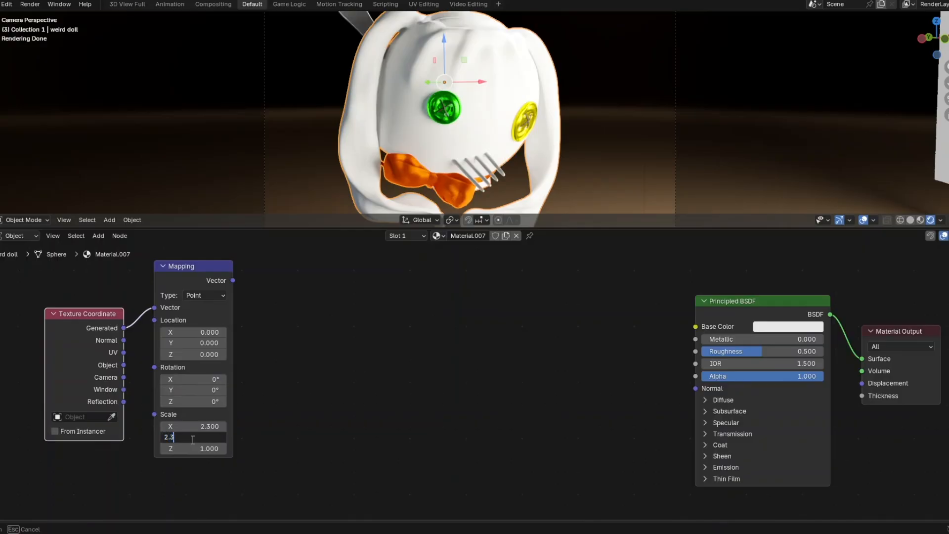
key(Return)
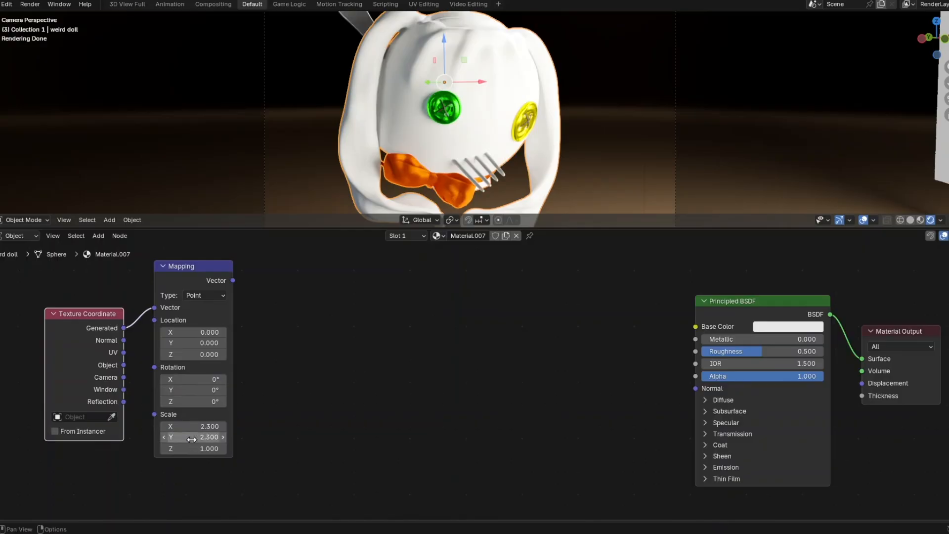
click(194, 448)
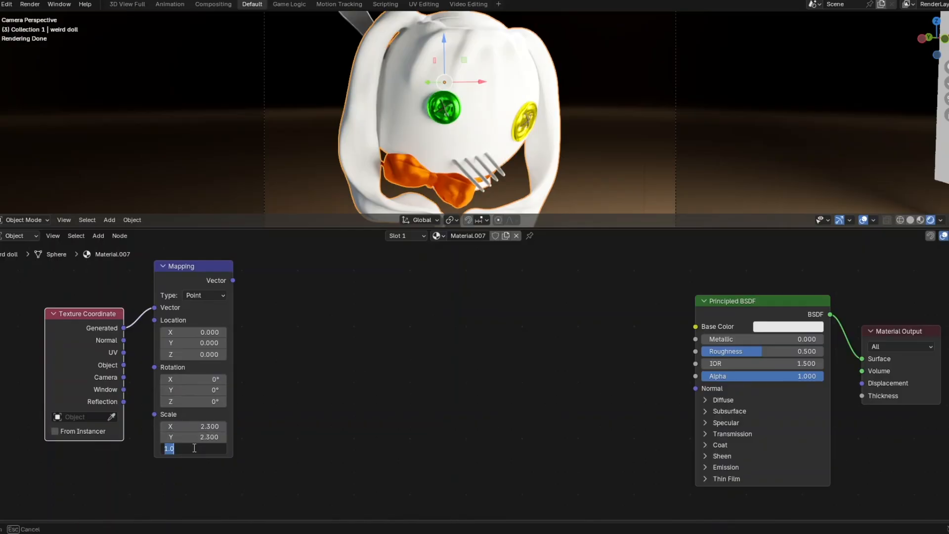
text(0.7)
key(Return)
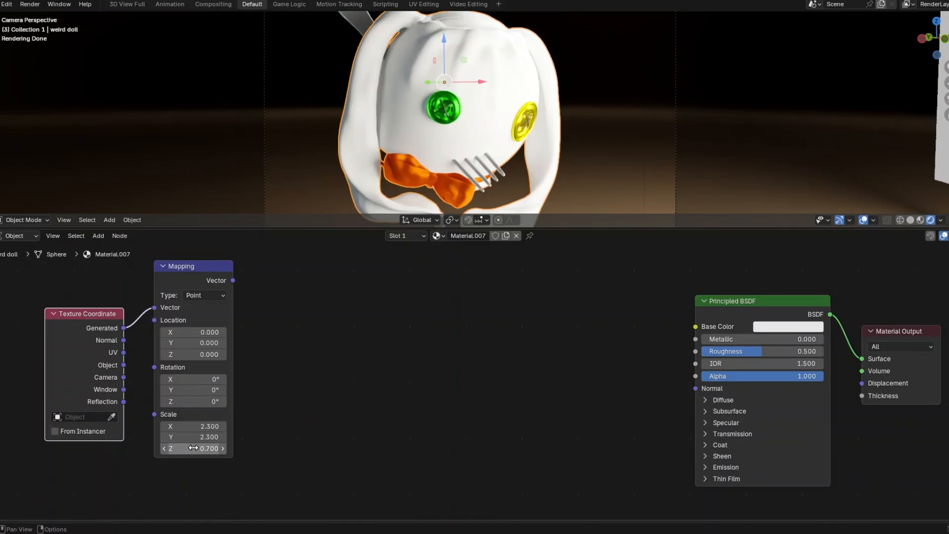
click(303, 355)
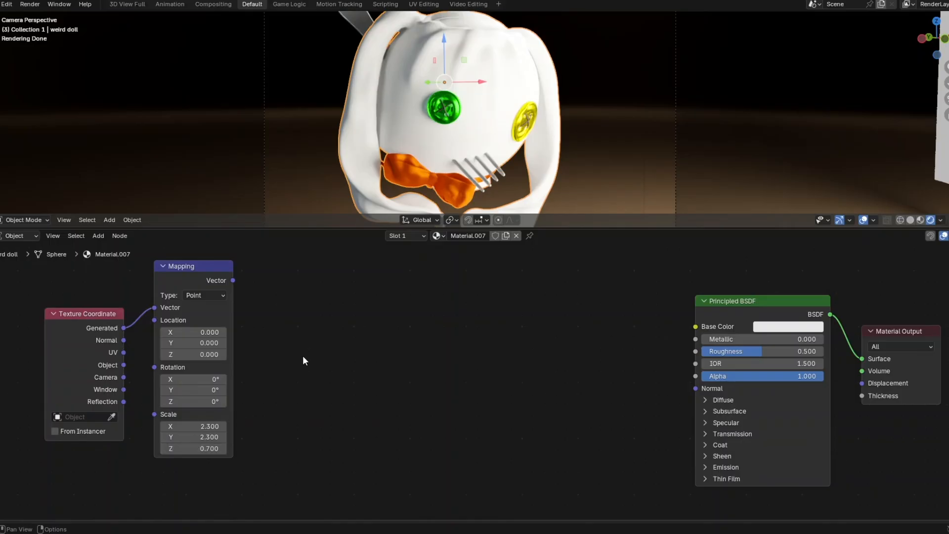
key(shift+a)
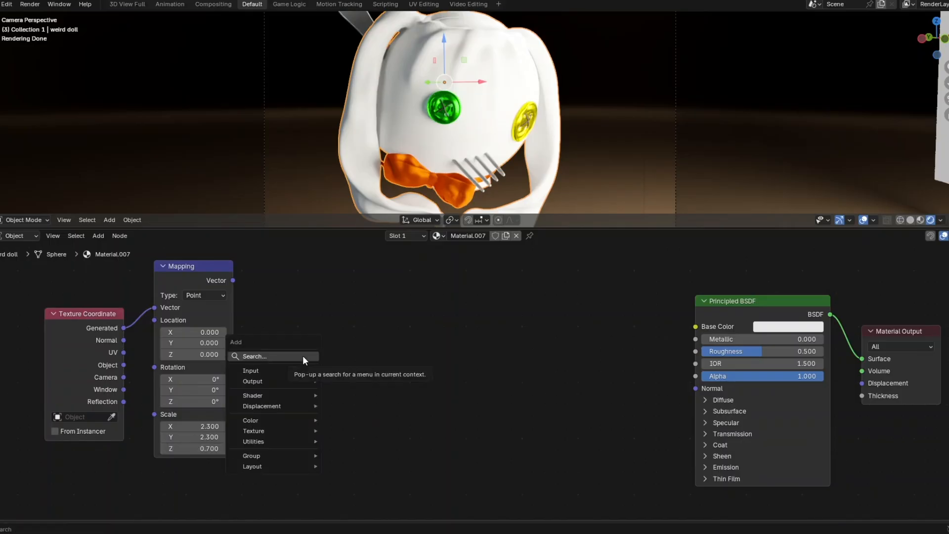
- Add a Noise Texture node fed by the Mapping output
click(303, 356)
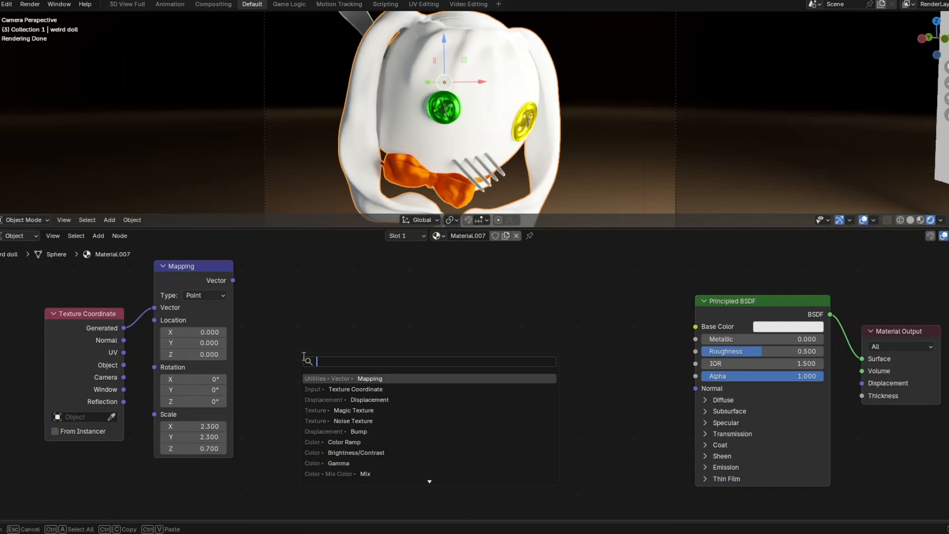
text(noise te)
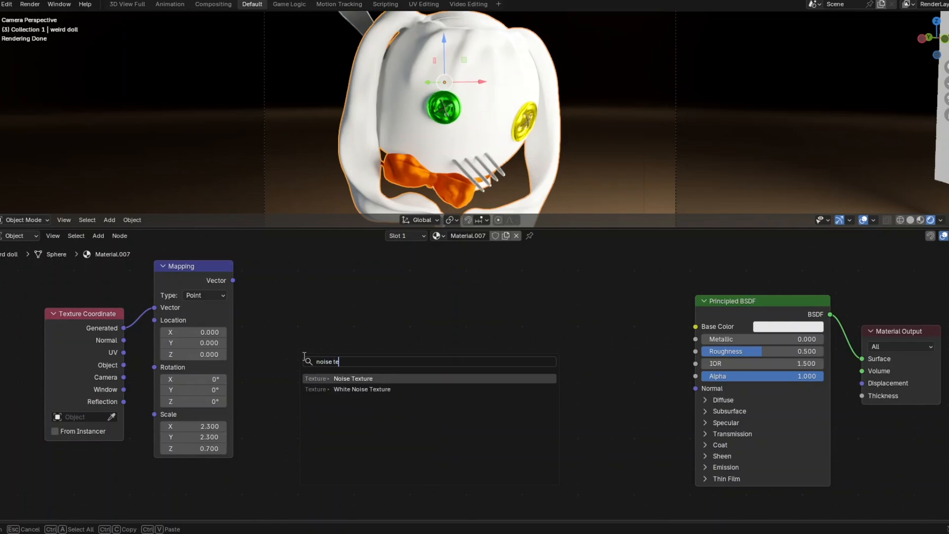
text(x)
click(348, 378)
click(271, 276)
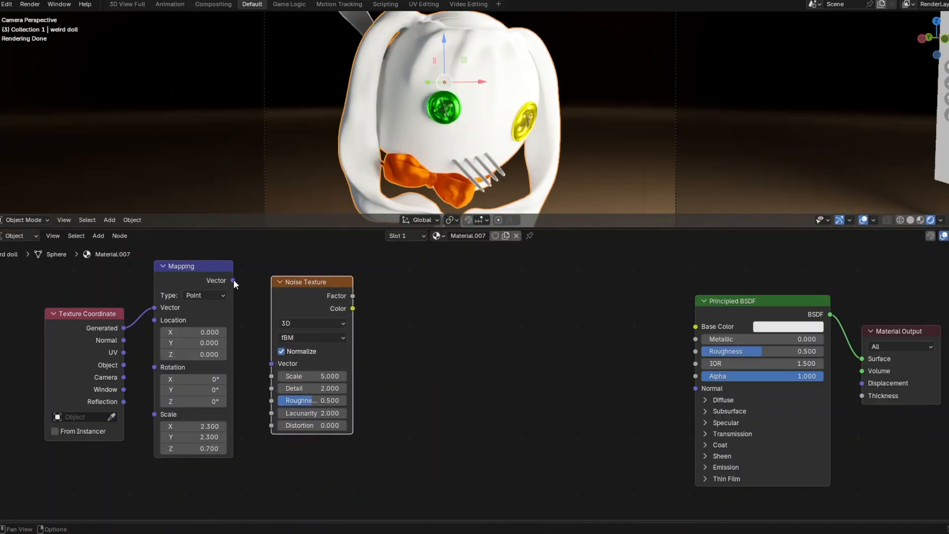
drag(233, 281, 261, 363)
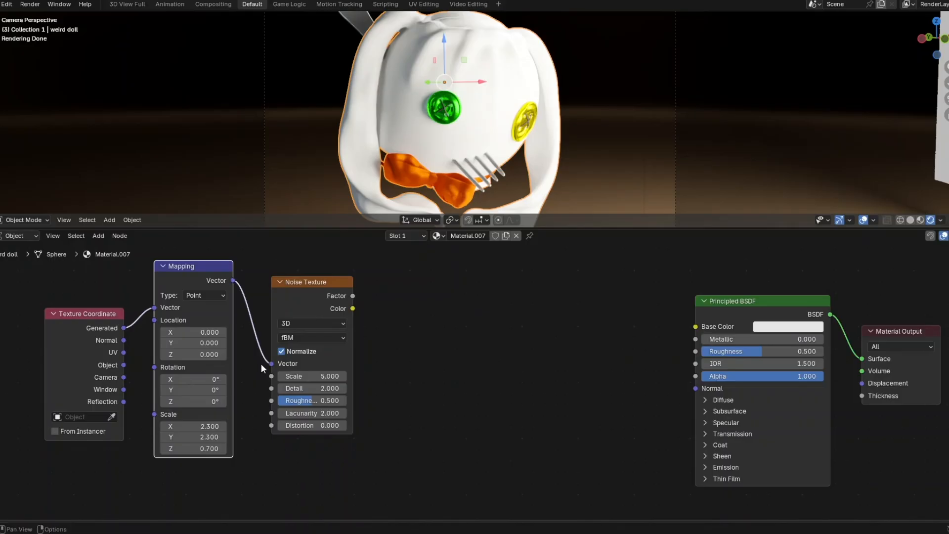
- Set the Noise Texture to Scale 15, Roughness 0.3 and Distortion 1
click(310, 375)
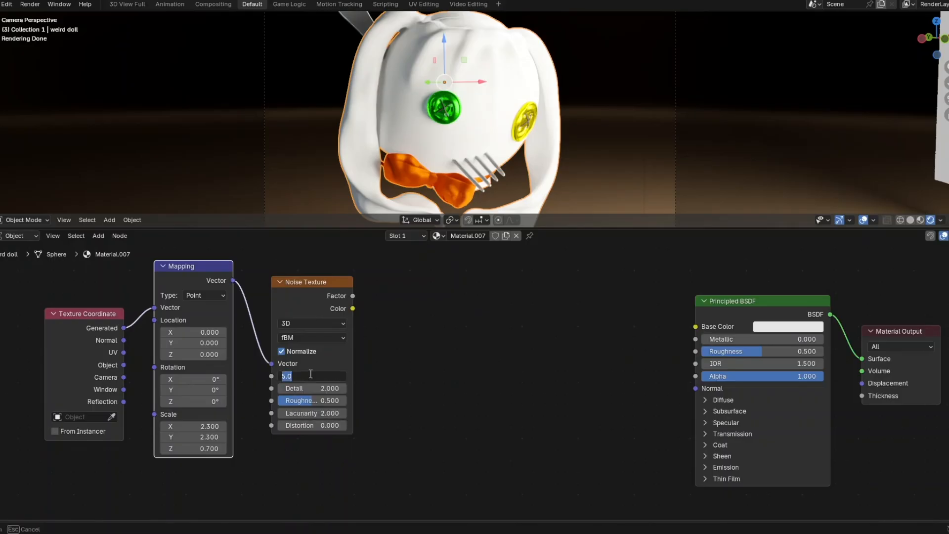
text(15)
key(Return)
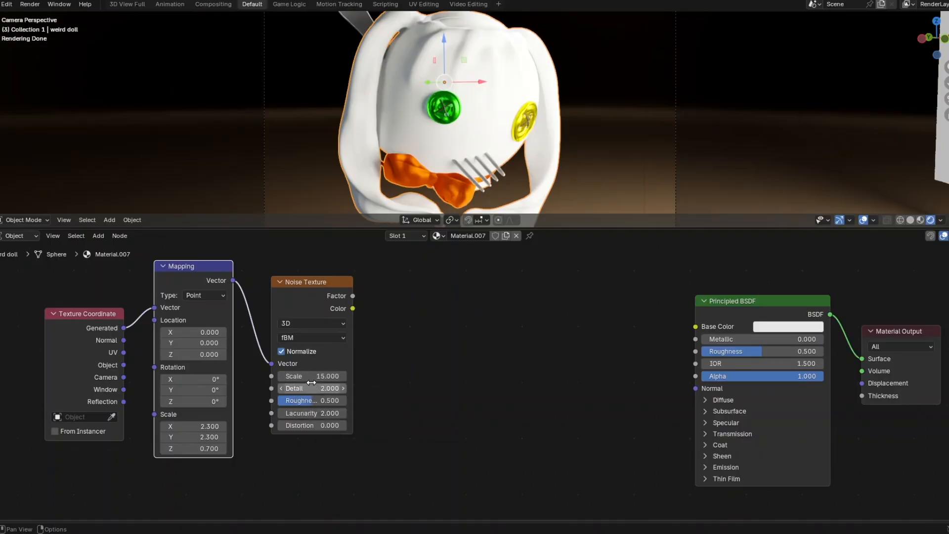
click(313, 401)
text(0.5)
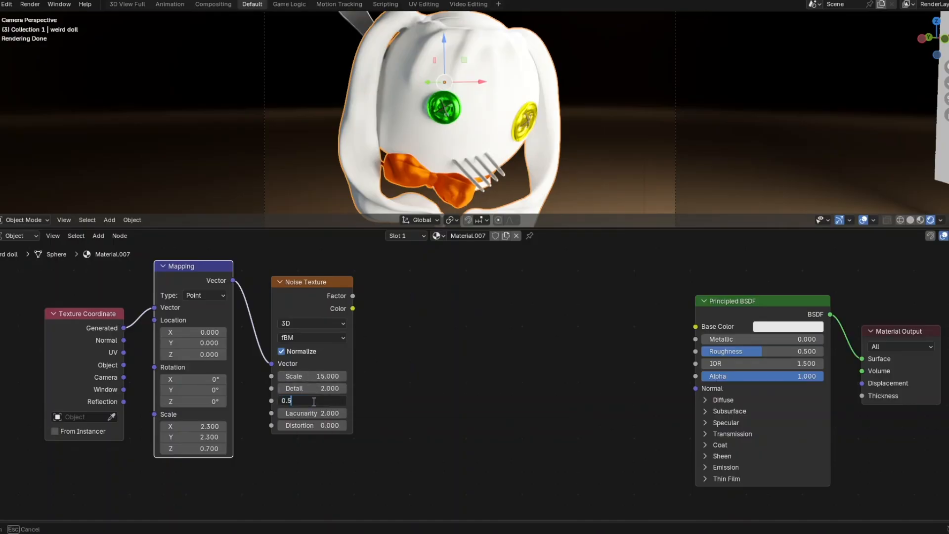
key(BackSpace)
text(3)
key(Return)
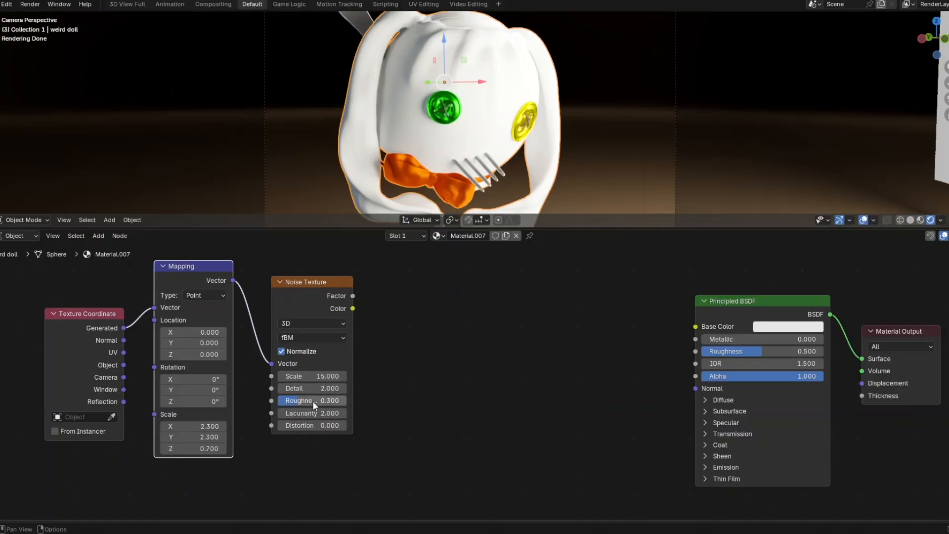
drag(303, 426, 356, 426)
click(290, 425)
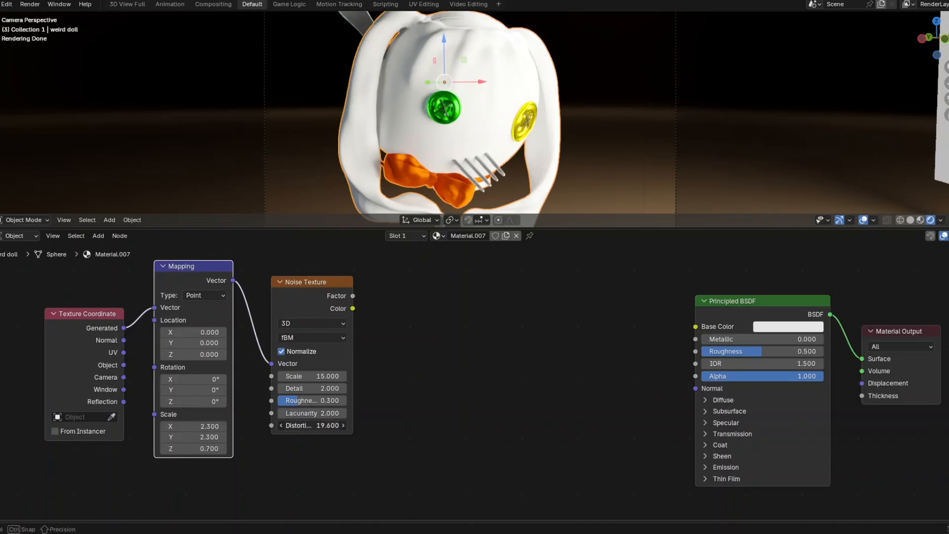
text(19.6)
key(Return)
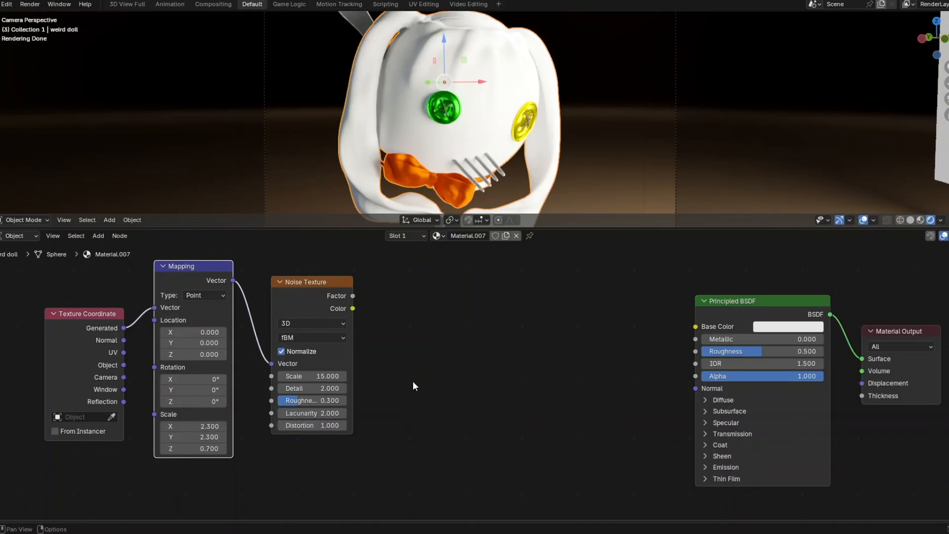
middle_drag(405, 380, 375, 374)
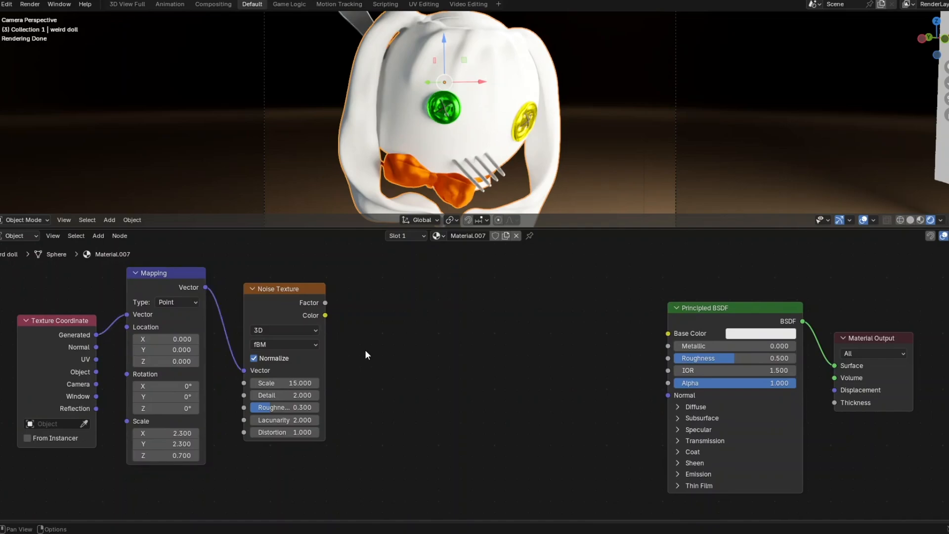
- Add a Mix Color node with the Noise Texture's Factor driving its Factor
key(shift+a)
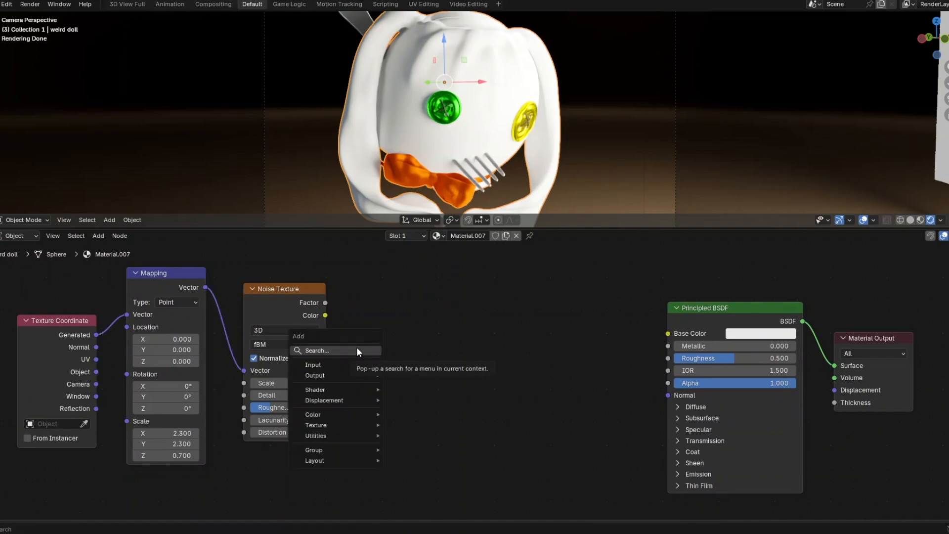
click(363, 350)
text(mix)
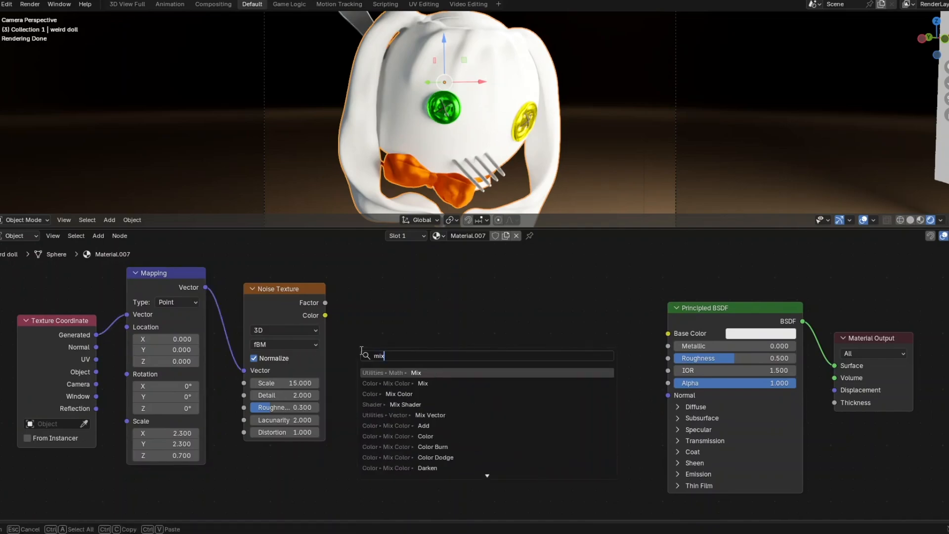
click(425, 382)
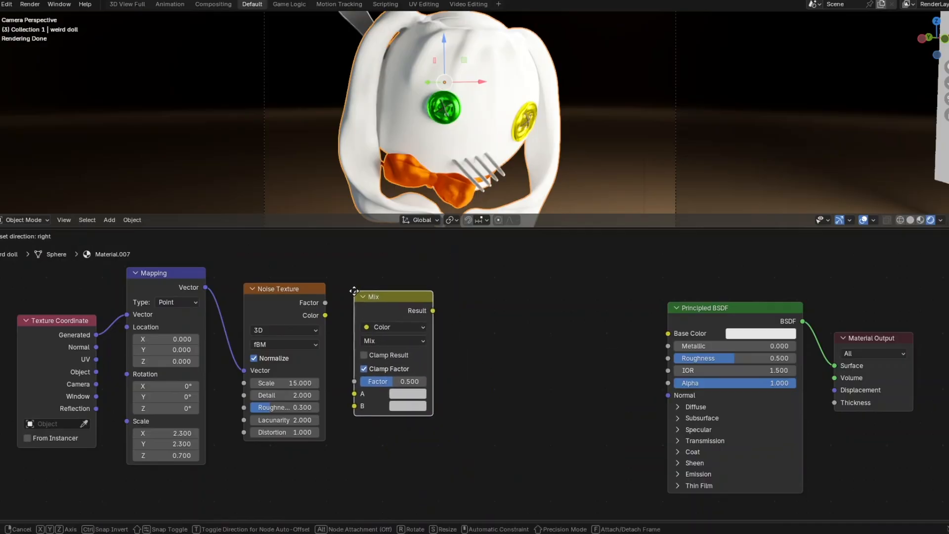
click(352, 294)
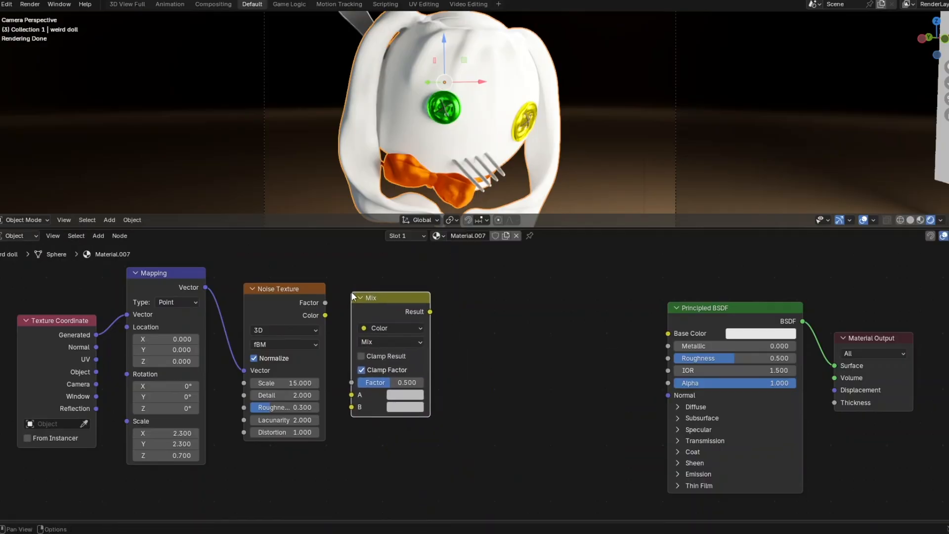
drag(325, 303, 328, 316)
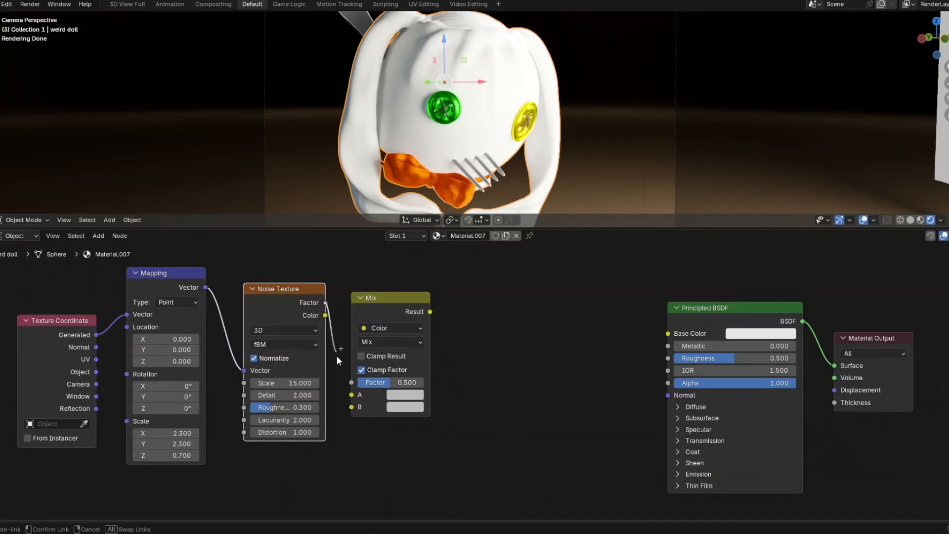
drag(337, 357, 344, 378)
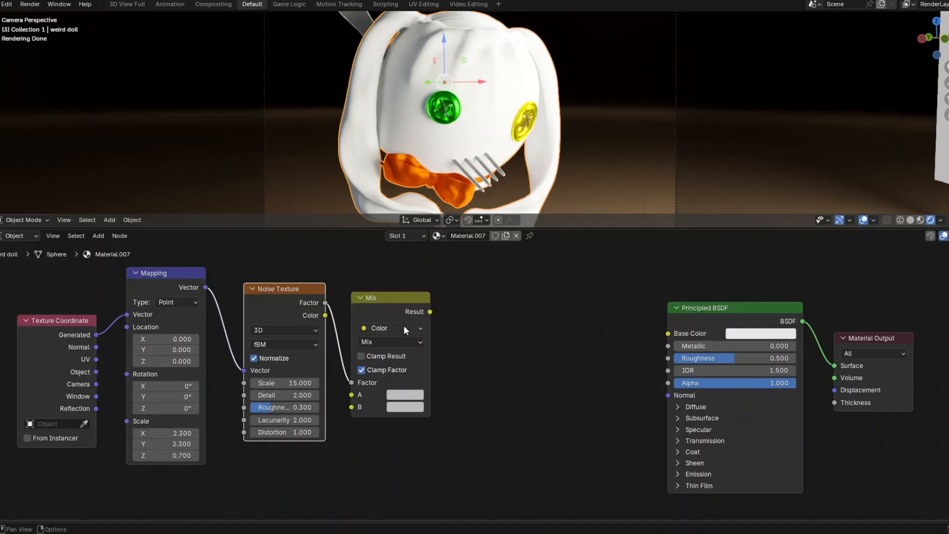
- Switch the Mix node to Multiply and tint colour B a subtle bluish grey
click(404, 342)
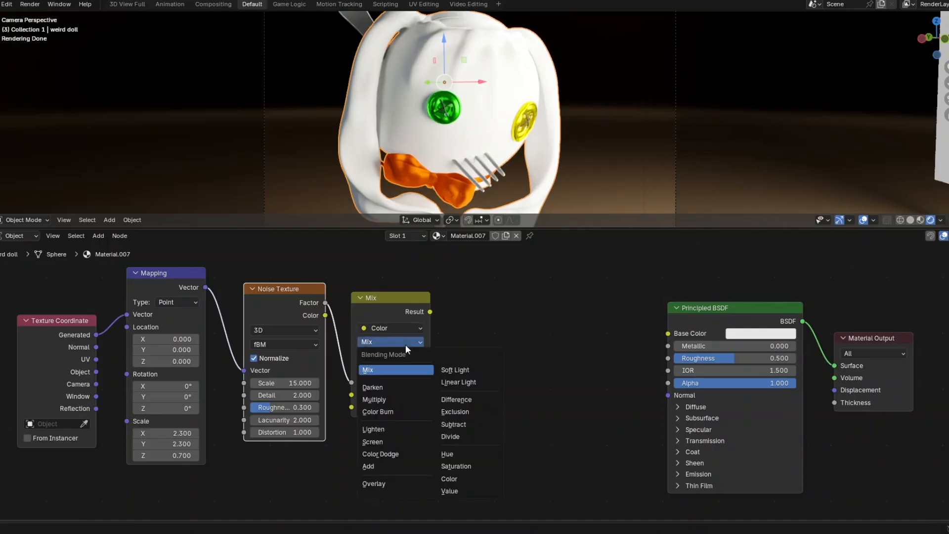
click(384, 399)
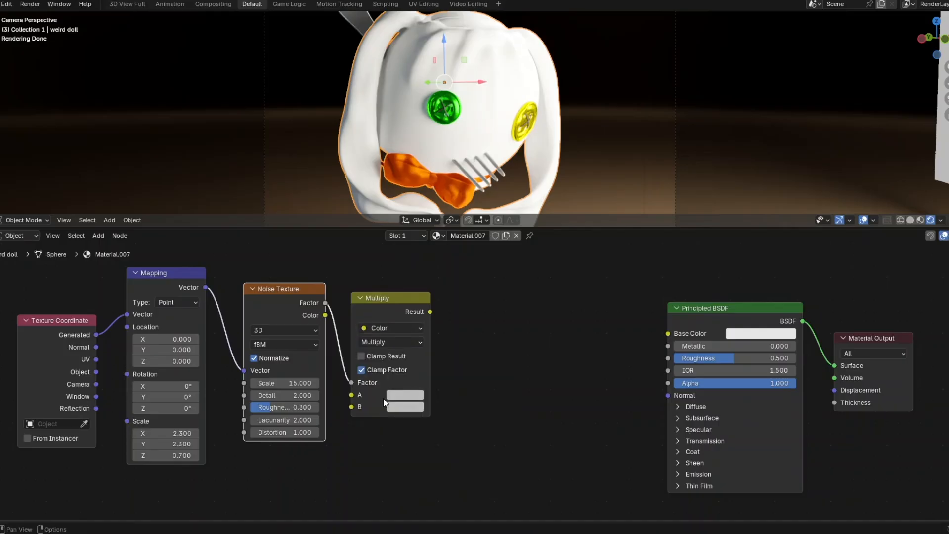
click(410, 407)
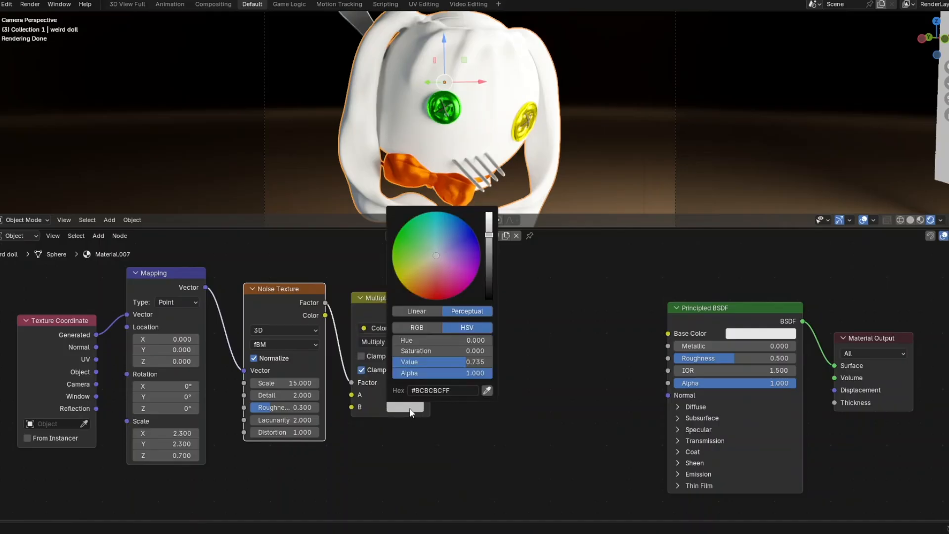
click(437, 252)
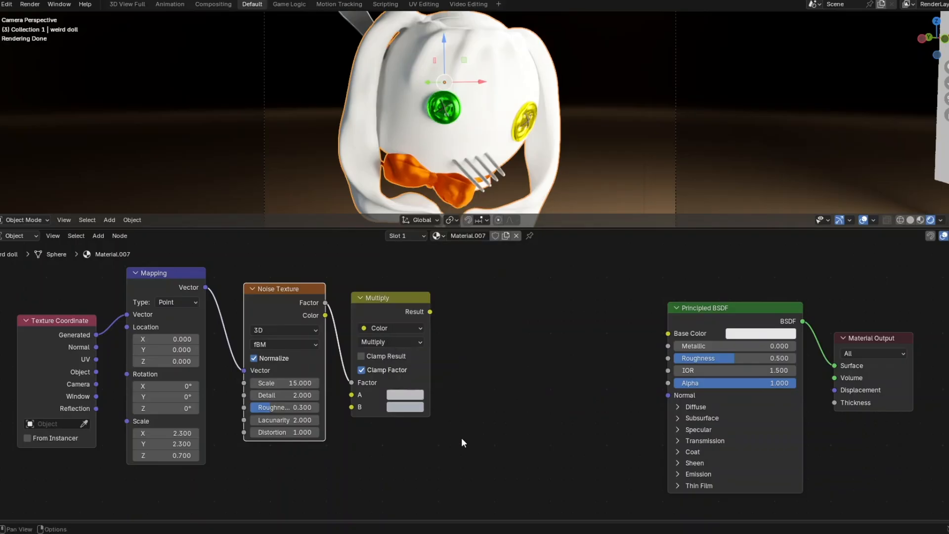
click(414, 408)
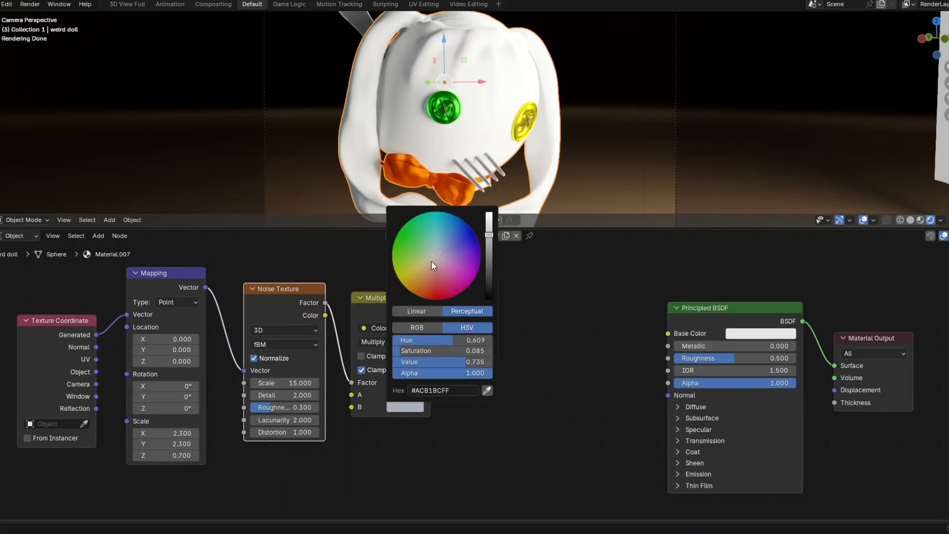
drag(431, 260, 438, 252)
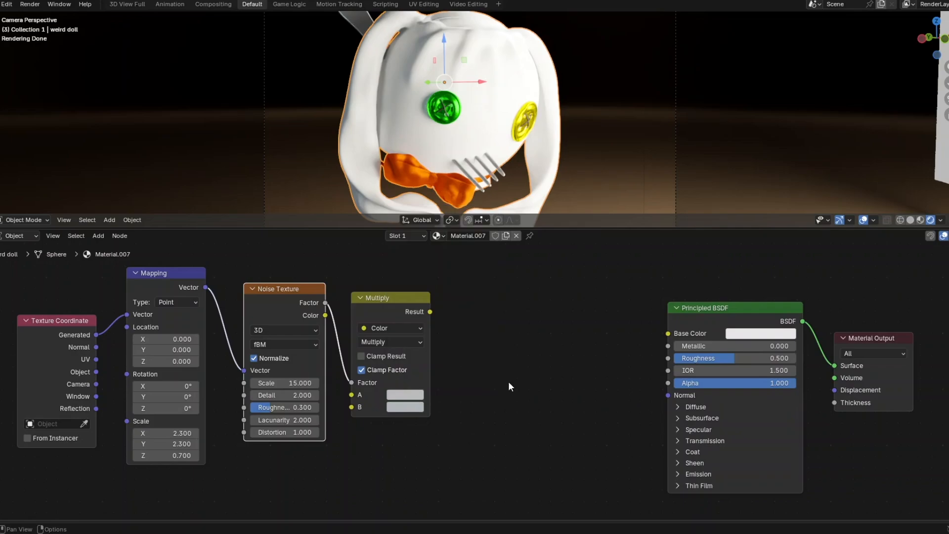
- Add a Gamma node taking the Multiply Result into its Color input
key(shift+a)
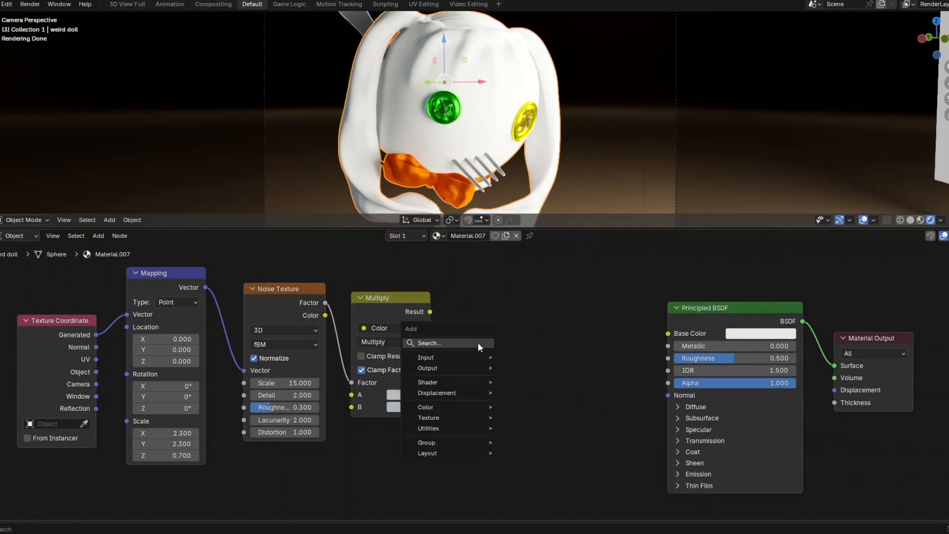
click(478, 342)
text(gamma)
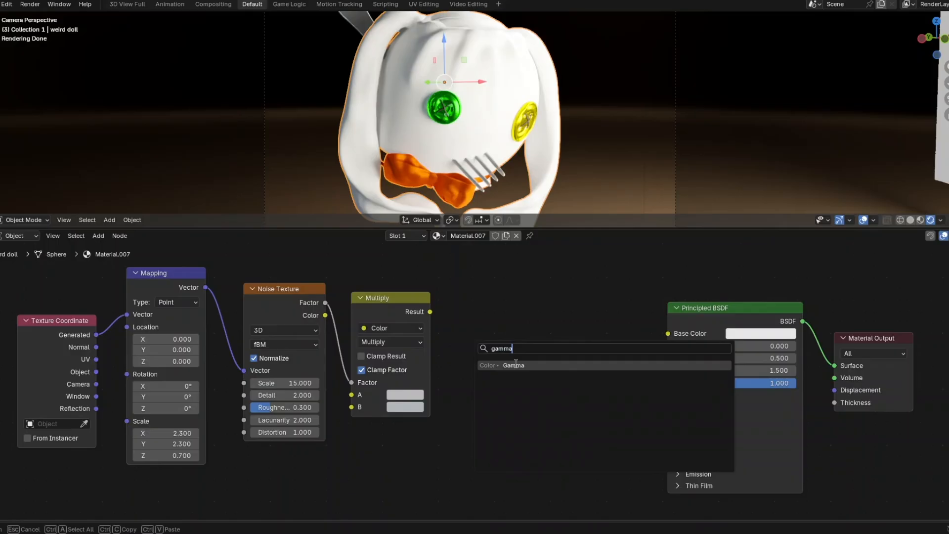
key(Return)
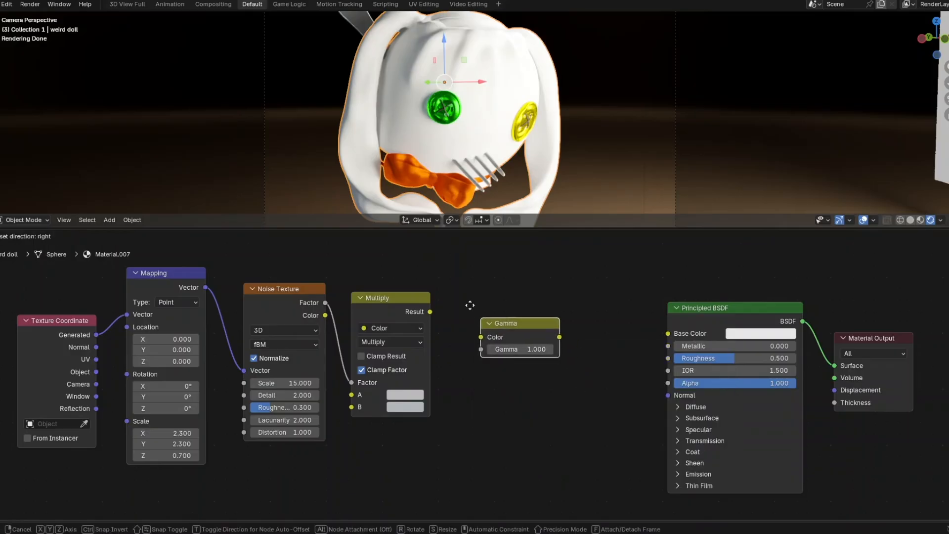
click(453, 309)
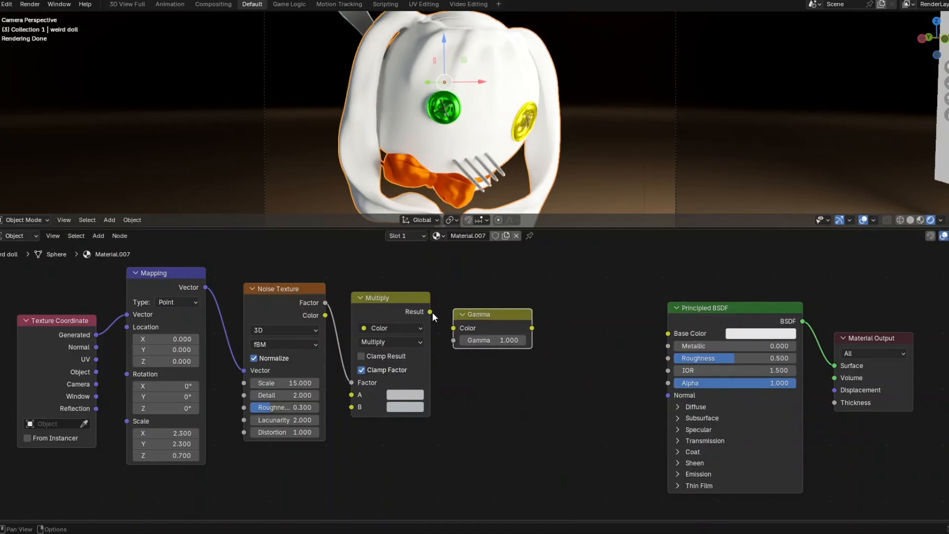
drag(430, 312, 447, 328)
- Set the Gamma value to 1.8
click(483, 342)
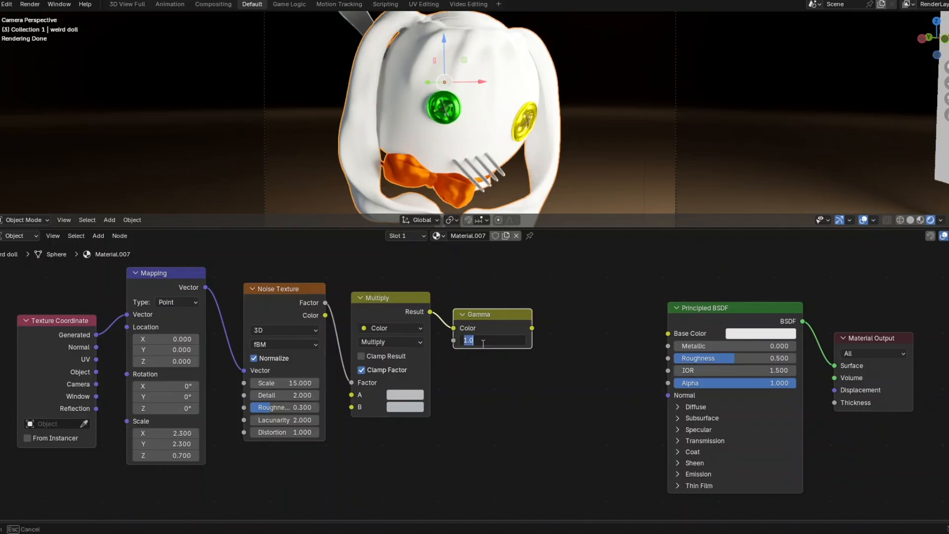
click(488, 342)
key(BackSpace)
text(8)
key(Return)
click(574, 331)
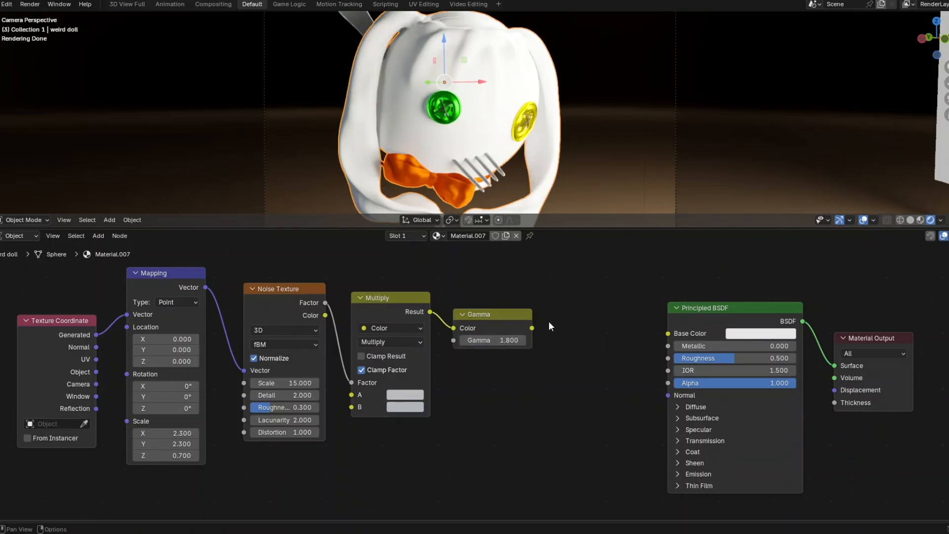
key(shift+a)
click(550, 324)
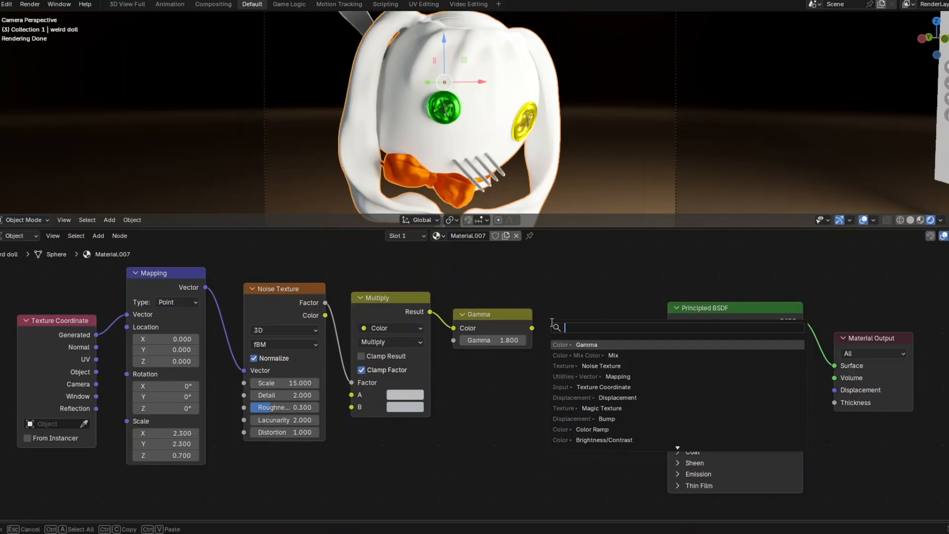
- Add a Brightness/Contrast node fed by the Gamma colour output
text(bri)
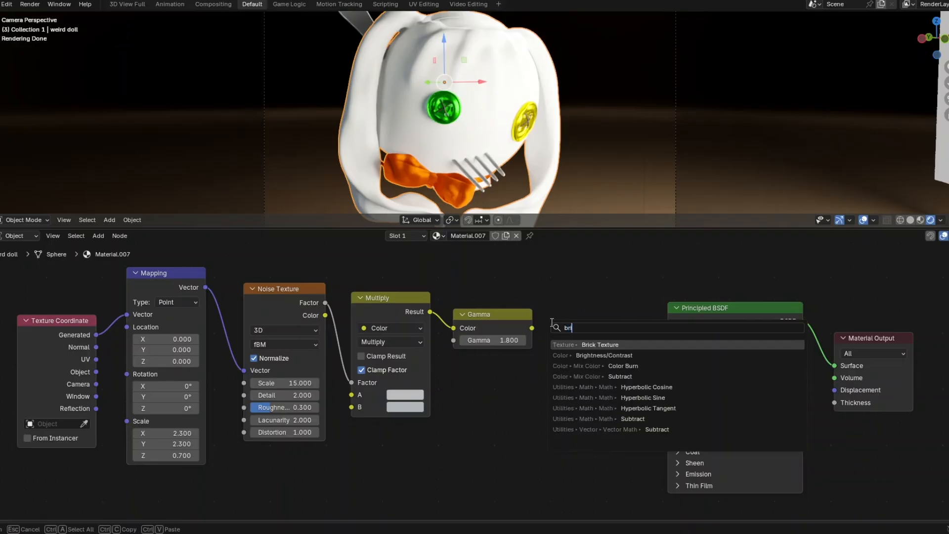
text(gh)
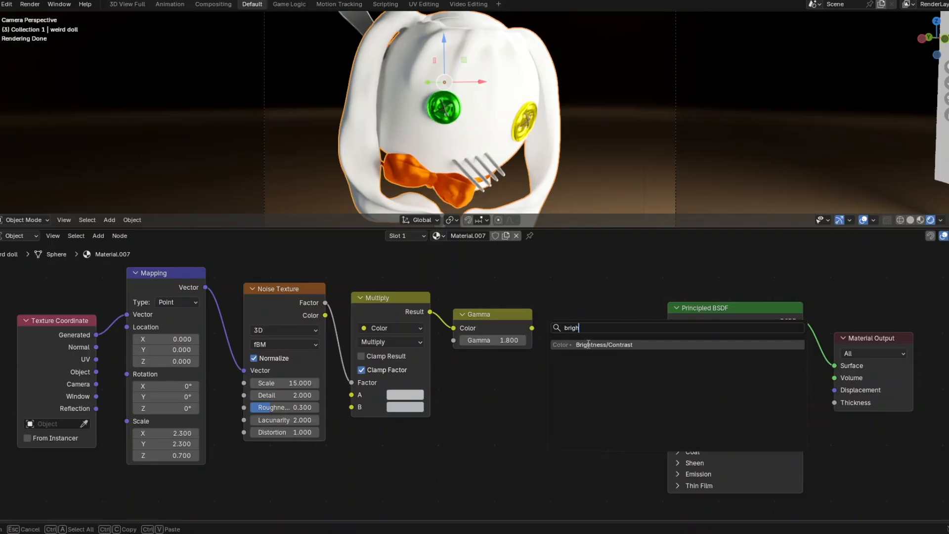
key(Return)
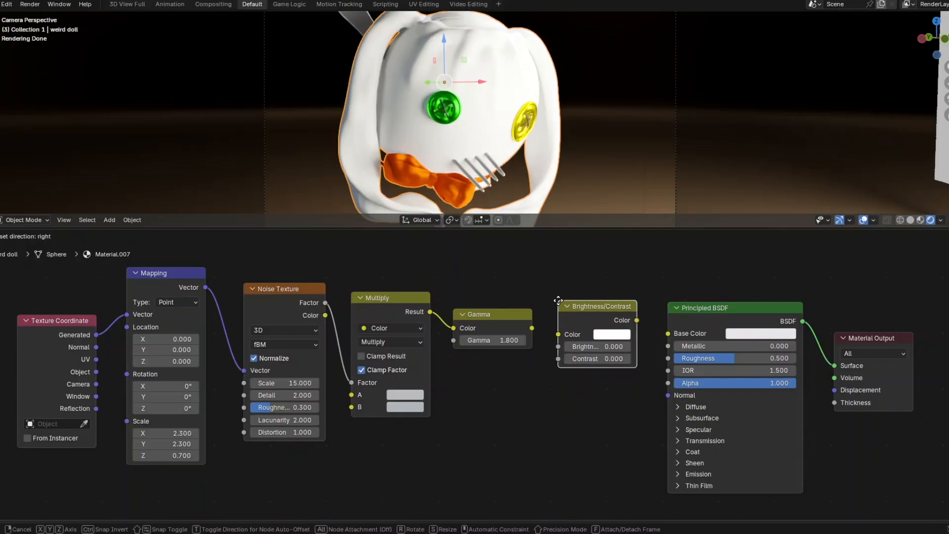
click(558, 302)
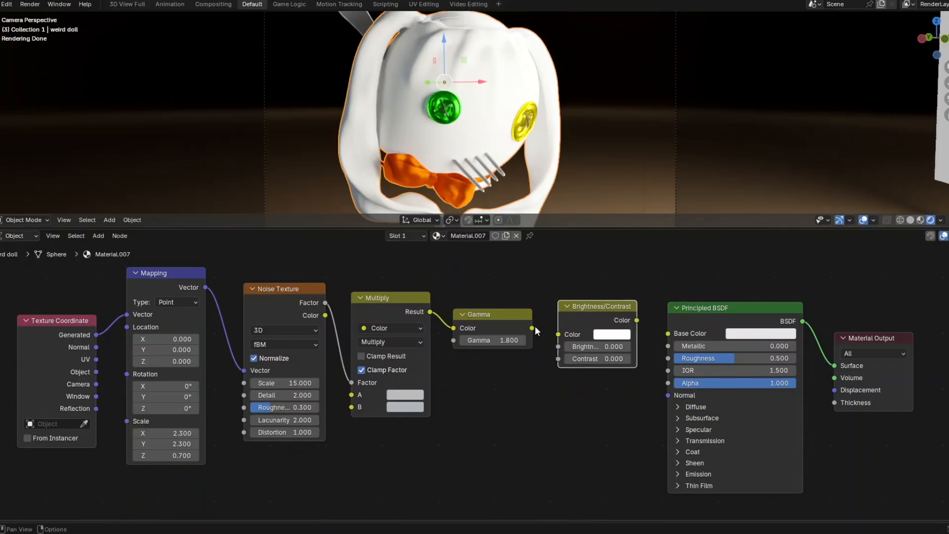
drag(532, 327, 558, 334)
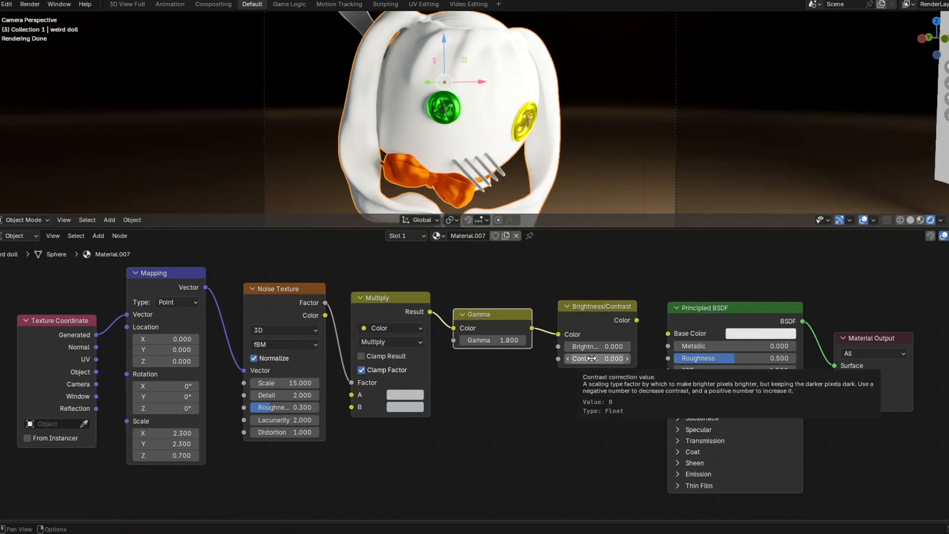
- Set Contrast to 0.2 and feed the result into the Principled BSDF Base Color
click(591, 359)
text(0.0)
key(BackSpace)
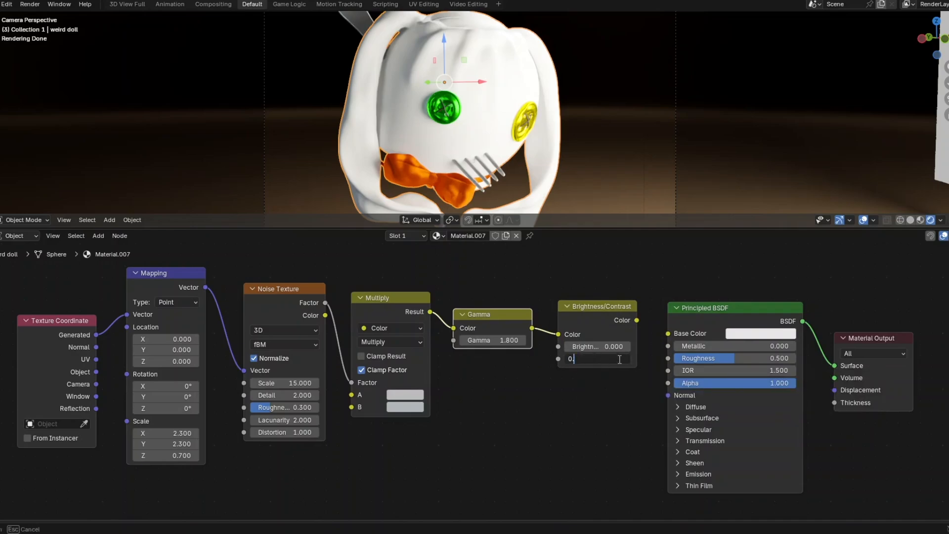
text(2)
key(Return)
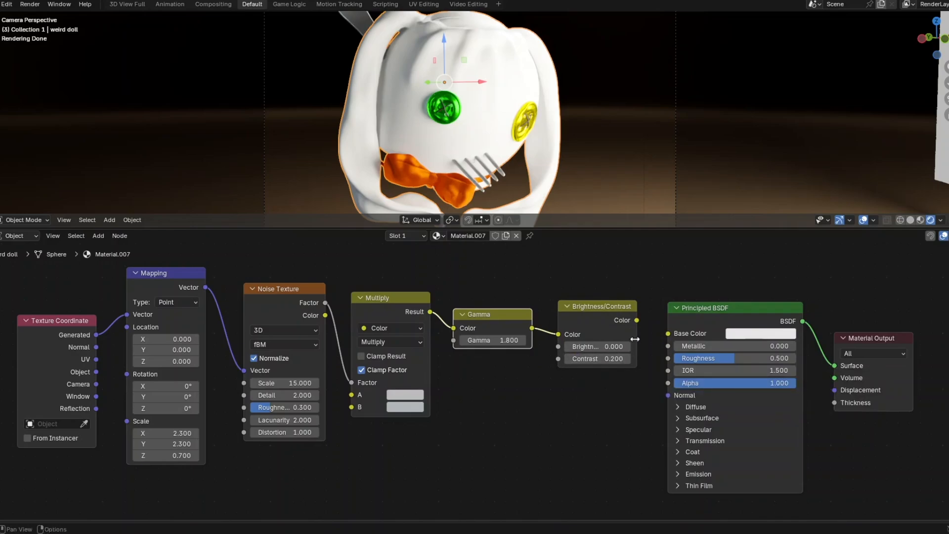
drag(636, 320, 663, 336)
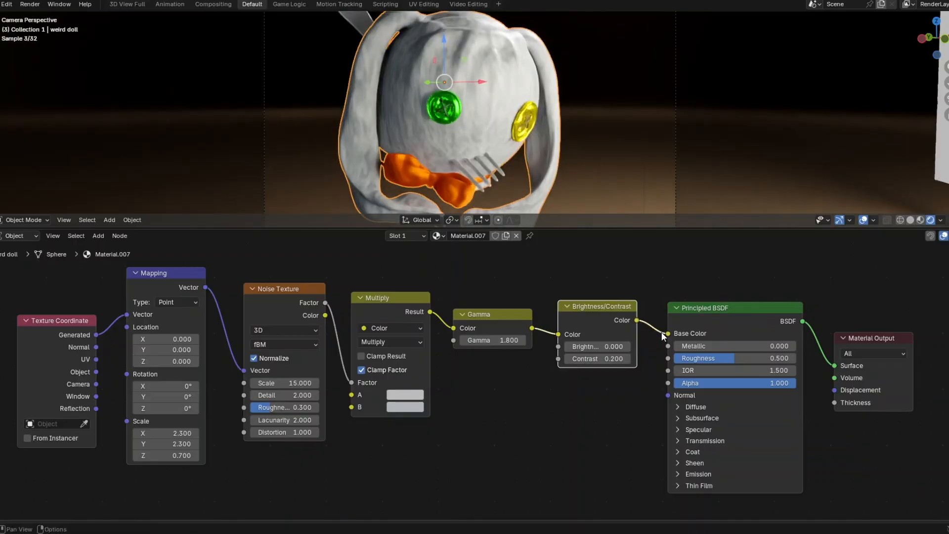
- Rearrange the Texture Coordinate and Mapping nodes to make room below Mapping
scroll(518, 404, down, 2)
scroll(509, 412, down, 1)
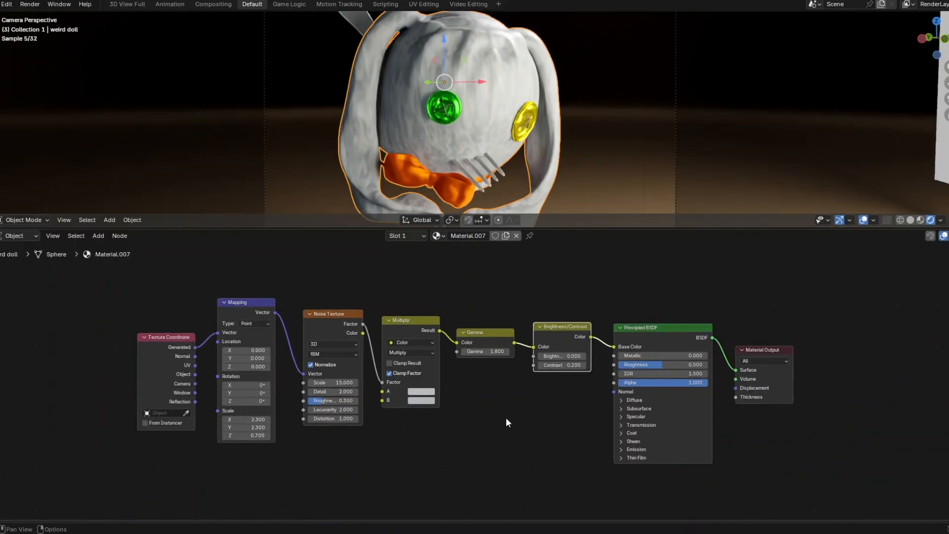
middle_drag(504, 430, 508, 386)
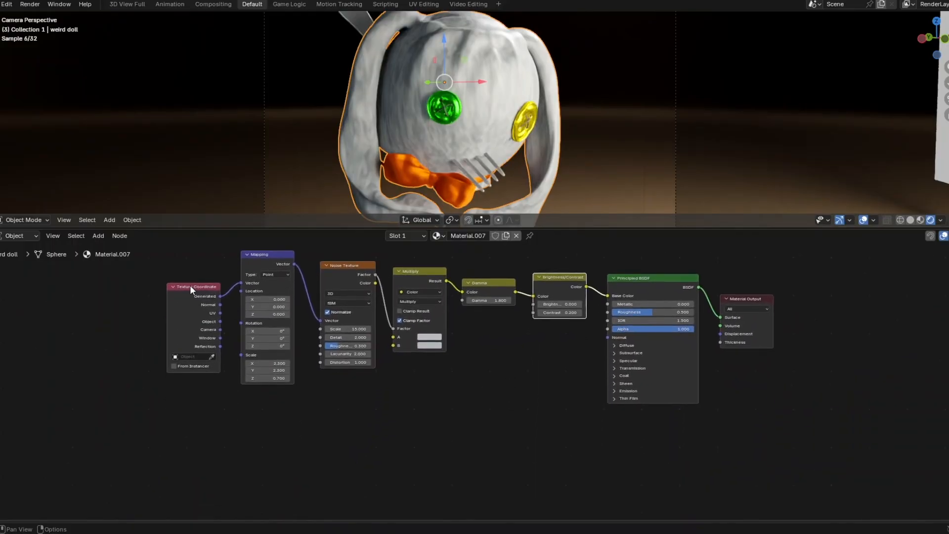
drag(190, 284, 147, 307)
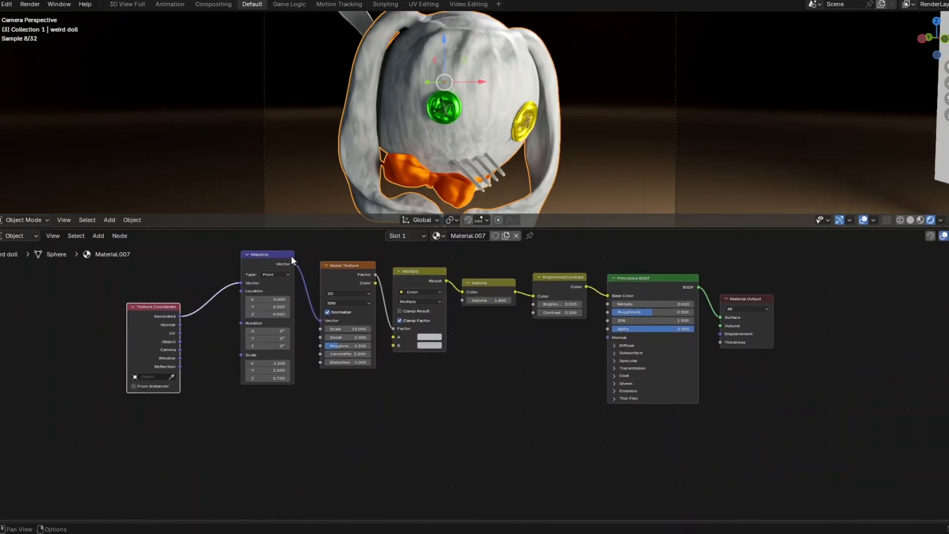
drag(292, 255, 281, 335)
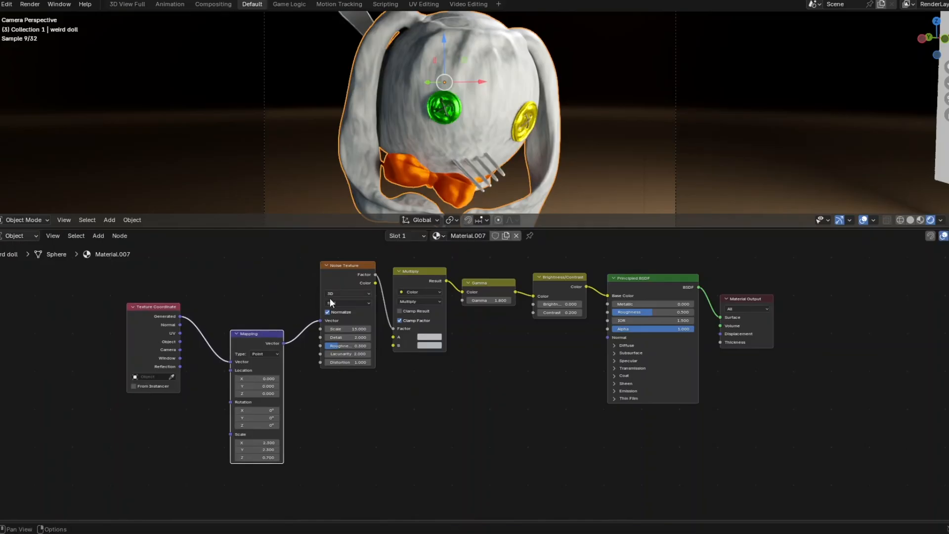
scroll(345, 374, up, 3)
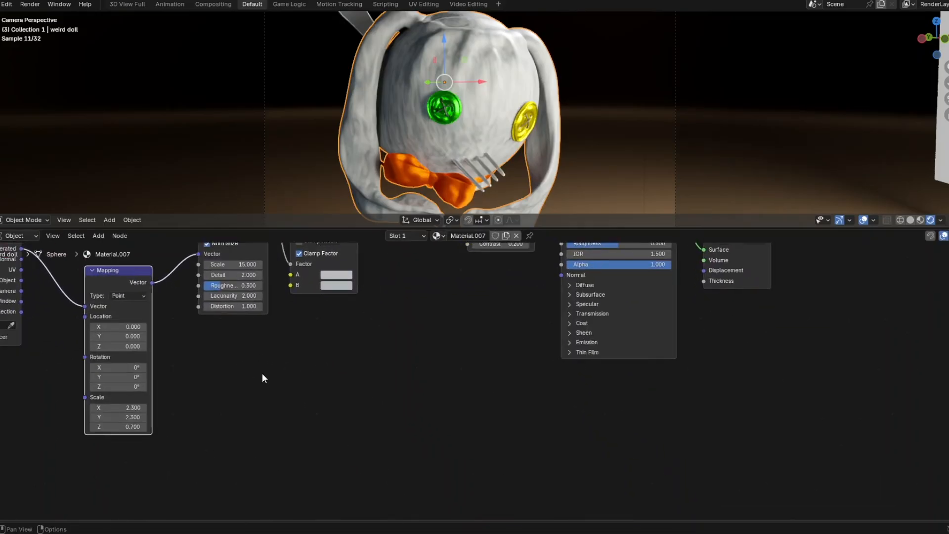
middle_drag(262, 373, 256, 372)
click(256, 371)
- Add a second Noise Texture below Mapping, fed by the Mapping vector
key(shift+a)
click(256, 372)
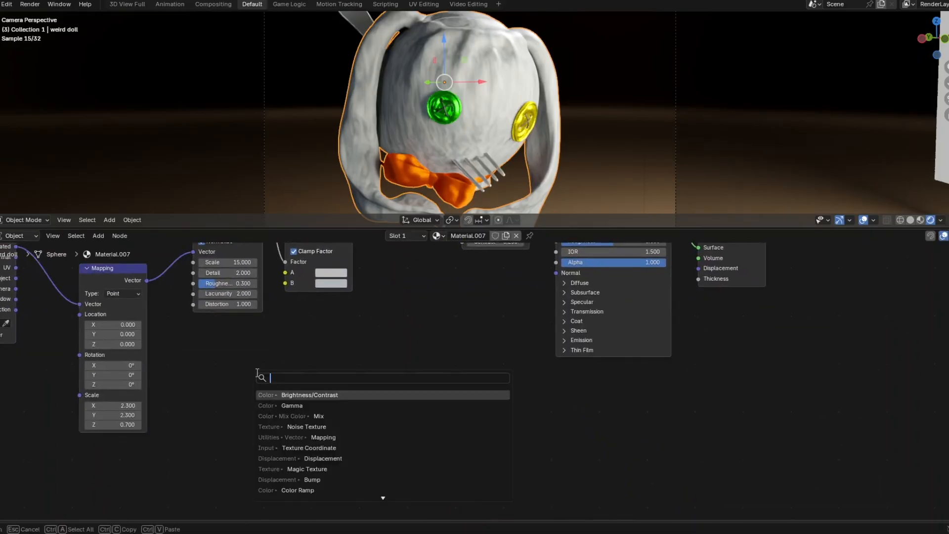
text(noise tex)
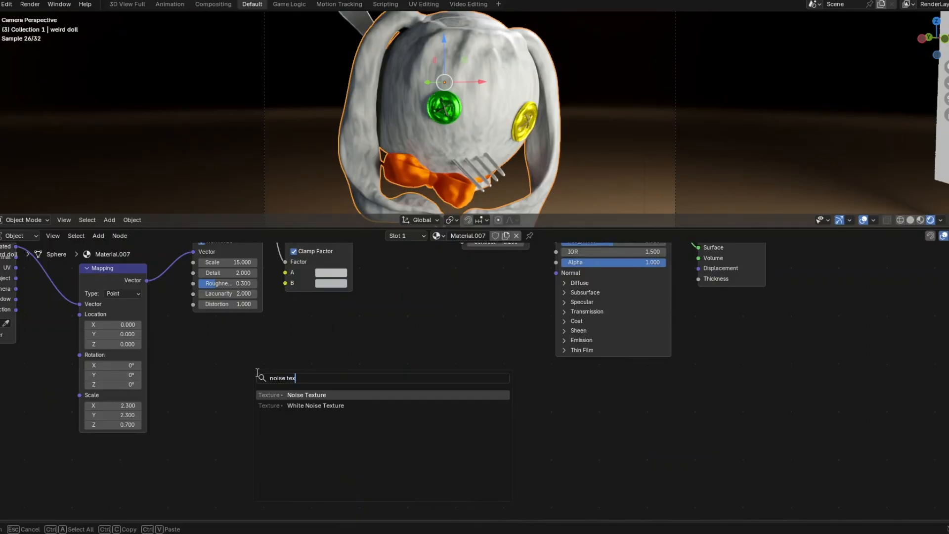
click(285, 394)
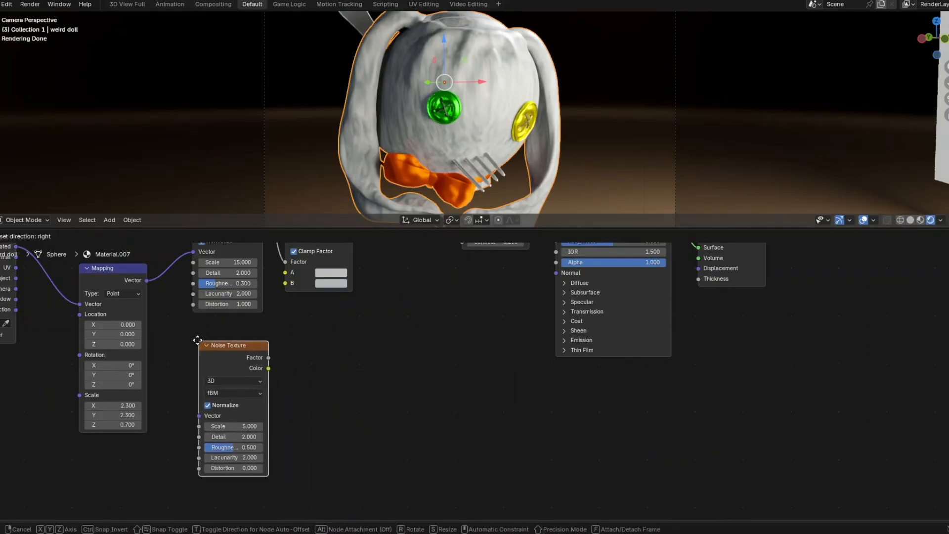
click(197, 340)
drag(146, 281, 197, 414)
drag(221, 345, 214, 337)
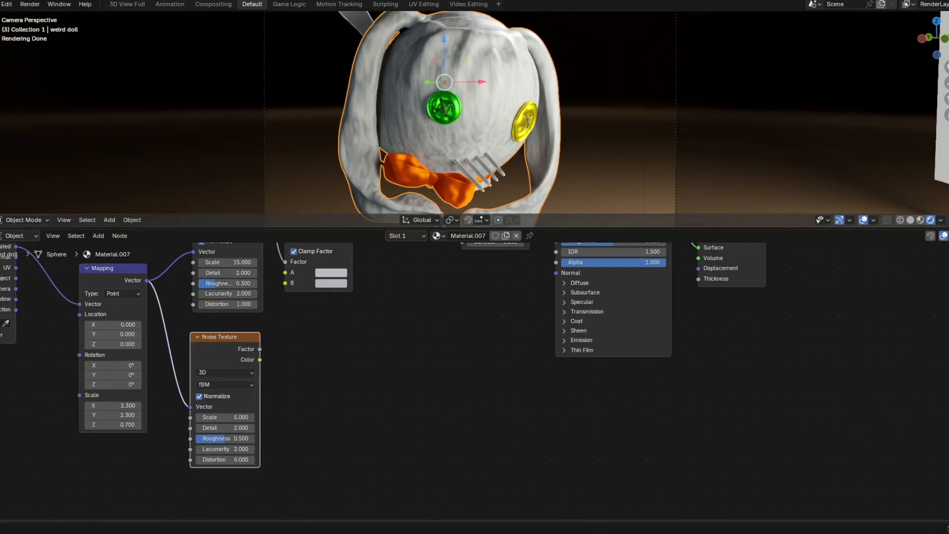
scroll(232, 419, up, 2)
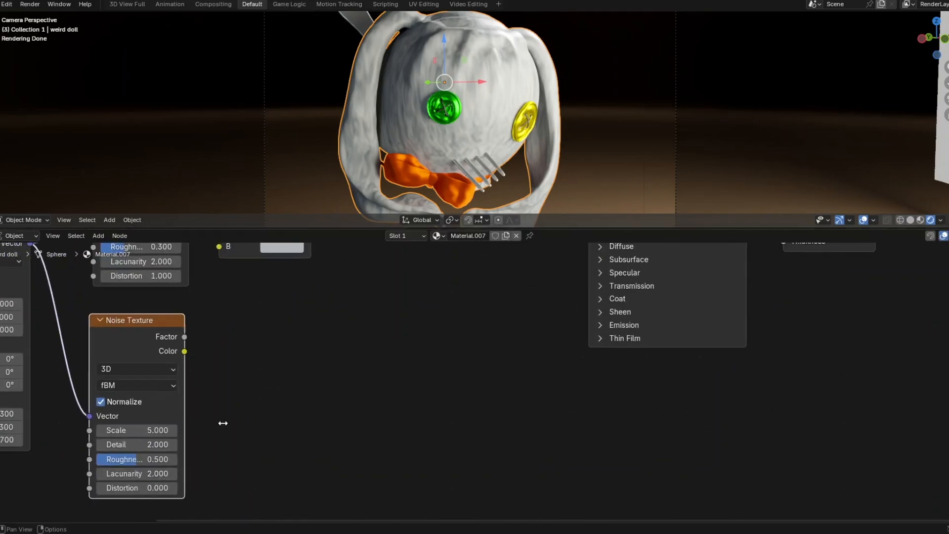
middle_drag(196, 407, 345, 398)
- Set the second noise to Scale 30, Detail 5, Roughness 1.0 and Distortion 0.2
click(287, 420)
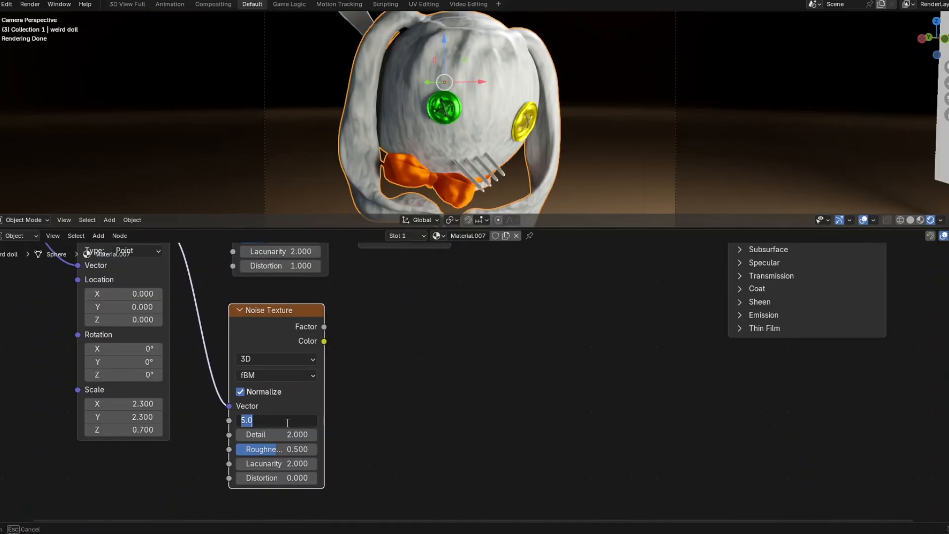
text(30)
key(Return)
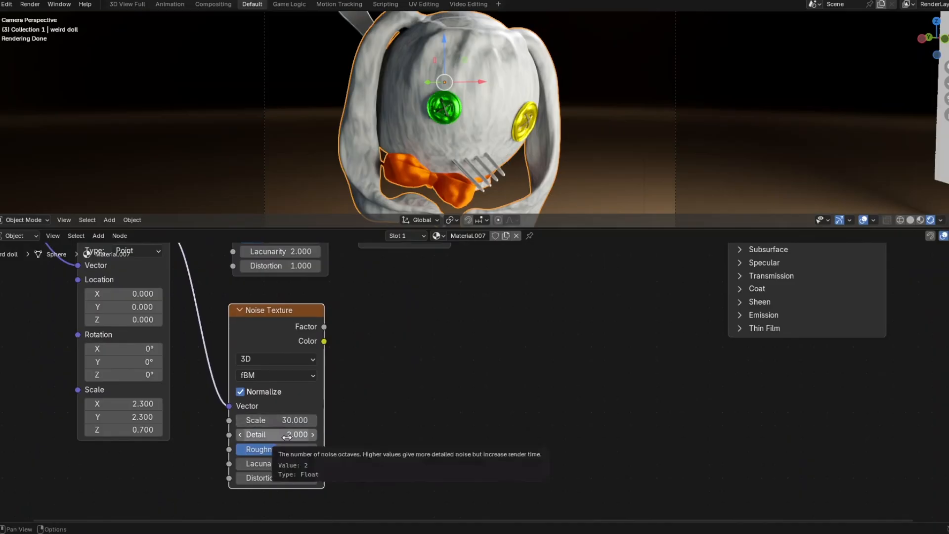
click(285, 435)
text(5)
key(Return)
drag(273, 448, 321, 449)
double_click(304, 482)
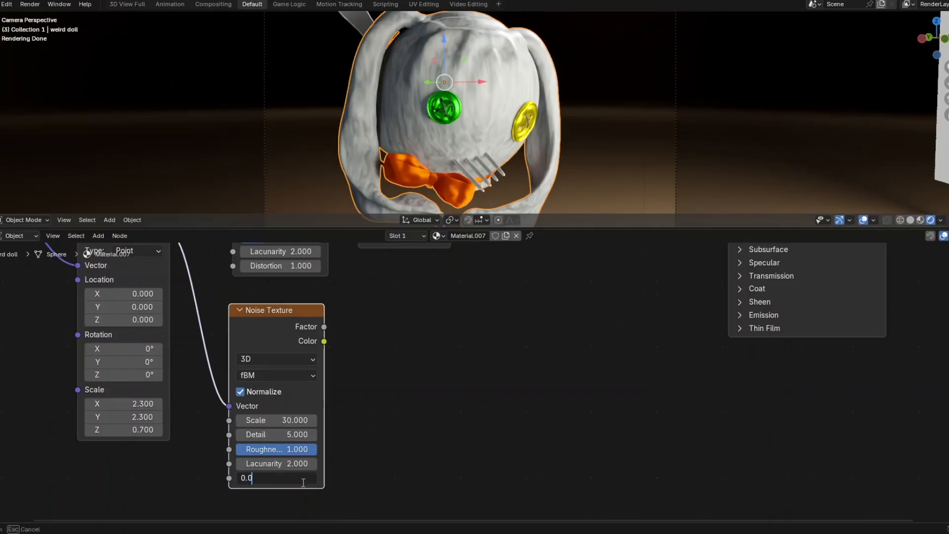
key(BackSpace)
text(2)
key(Return)
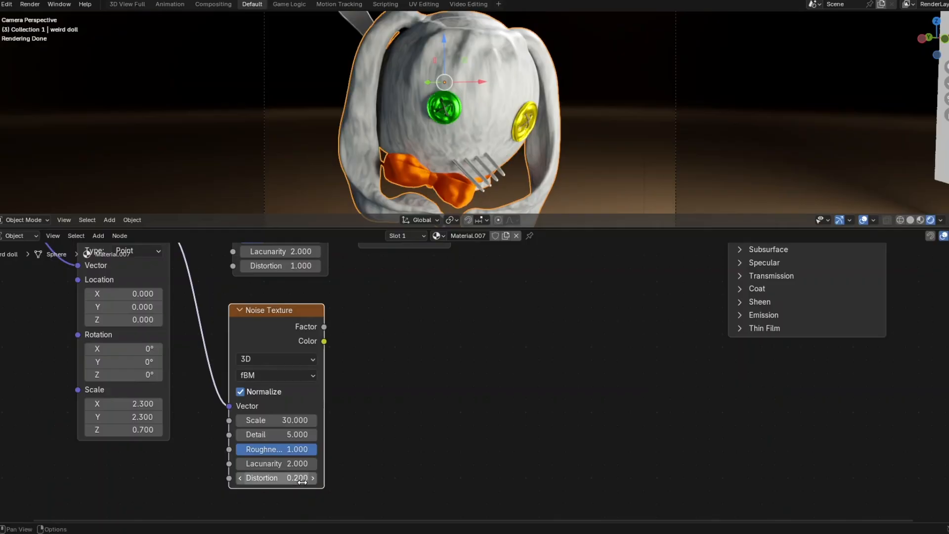
click(395, 377)
key(shift+a)
click(395, 377)
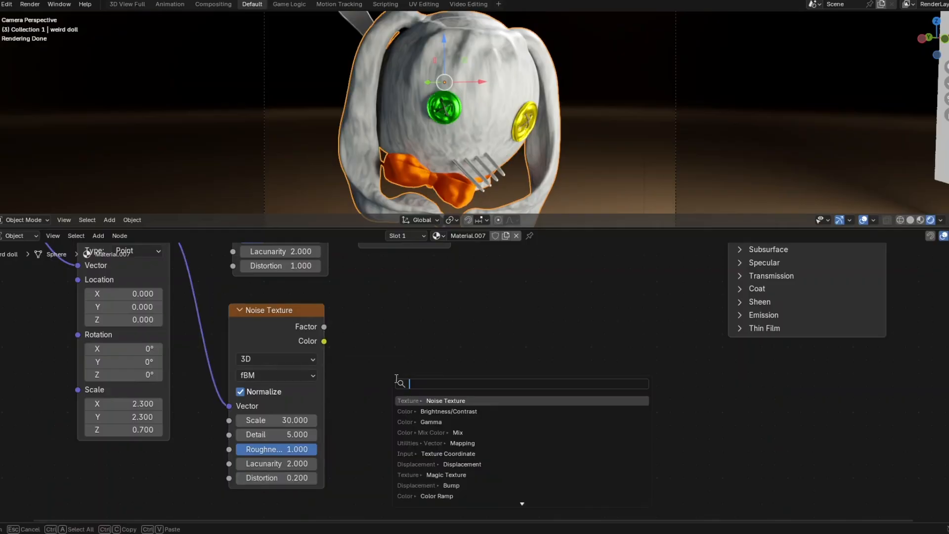
- Add a Color Ramp fed by the second noise's Factor, with its black stop at 0.527
text(c)
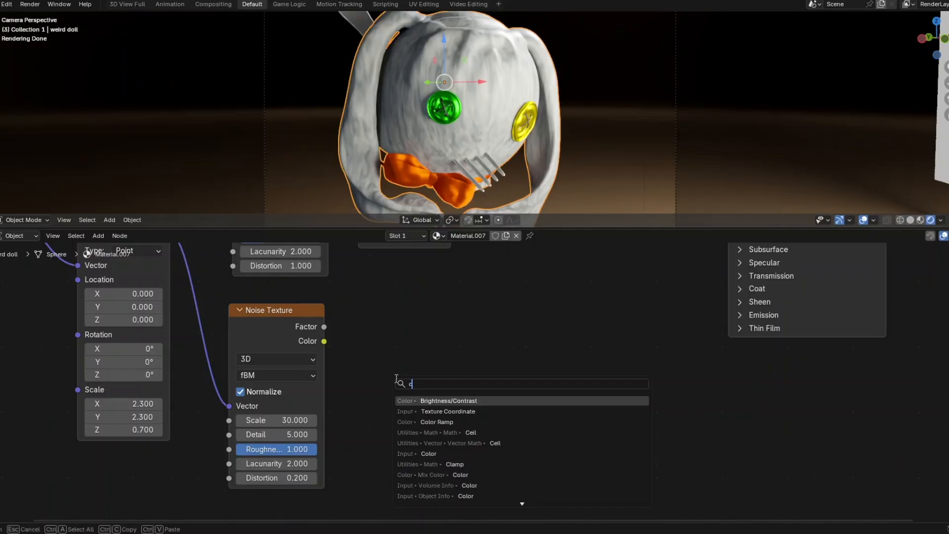
text(olor ram)
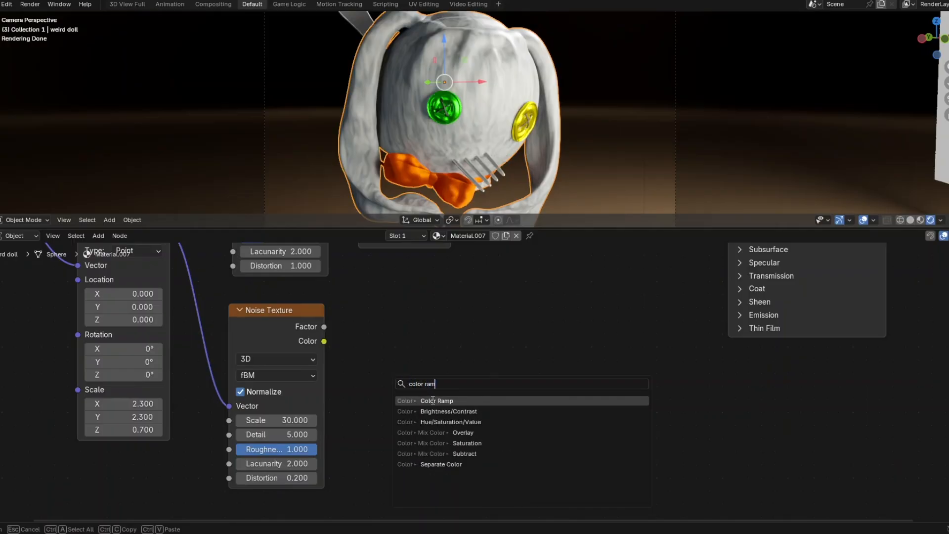
click(429, 399)
click(350, 311)
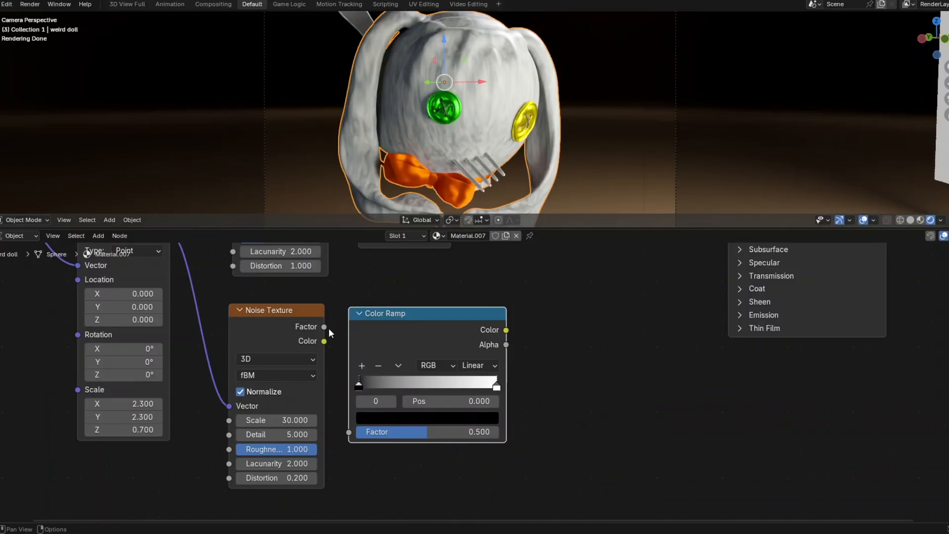
drag(324, 328, 352, 431)
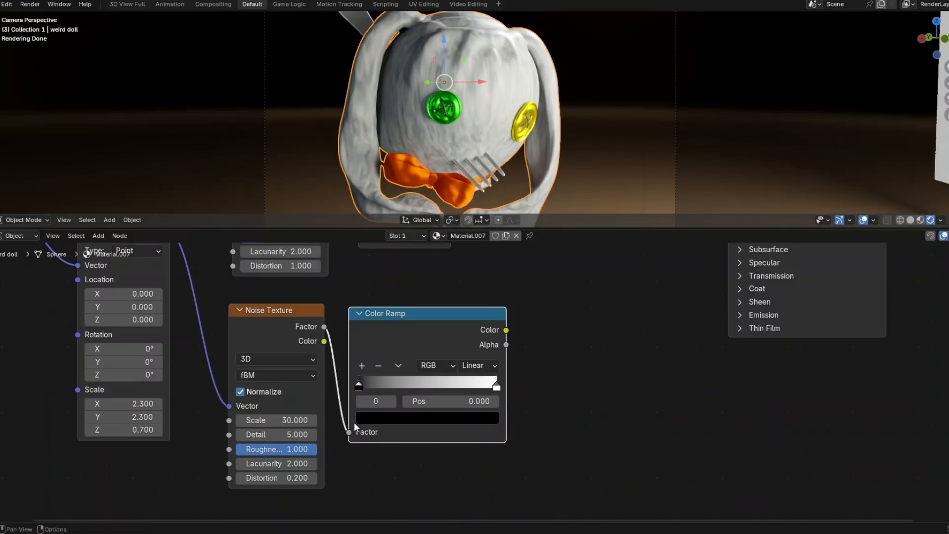
drag(358, 381, 433, 400)
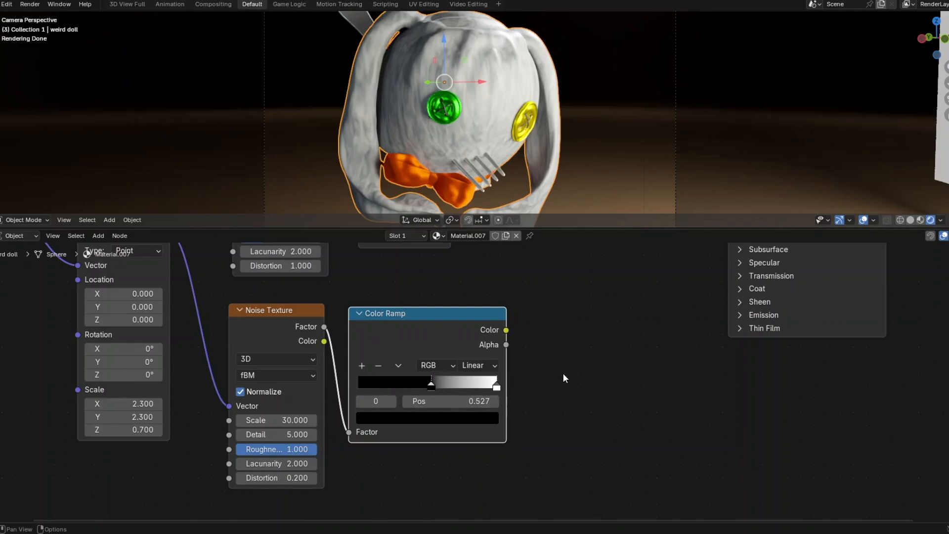
key(shift+a)
- Add a Bump node with the Color Ramp colour as its Height
mouse_move(564, 374)
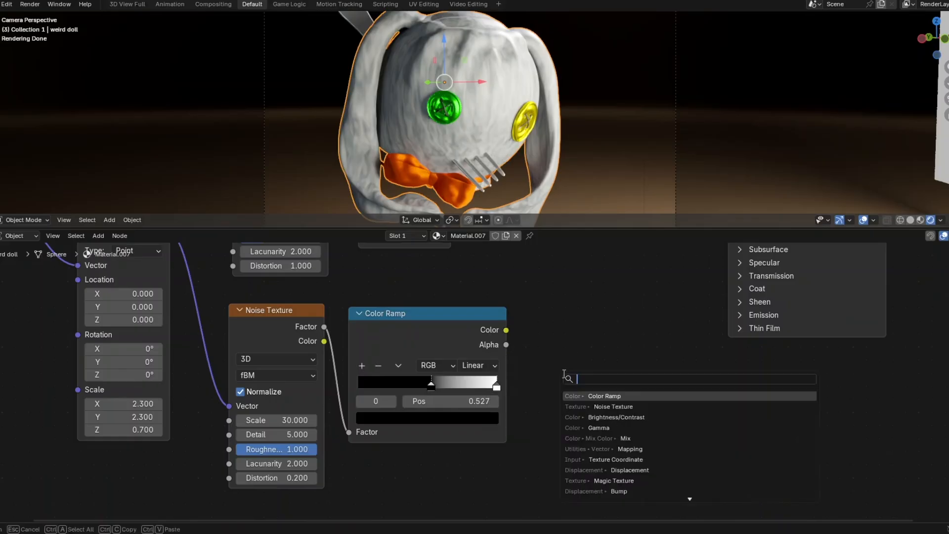
text(bump)
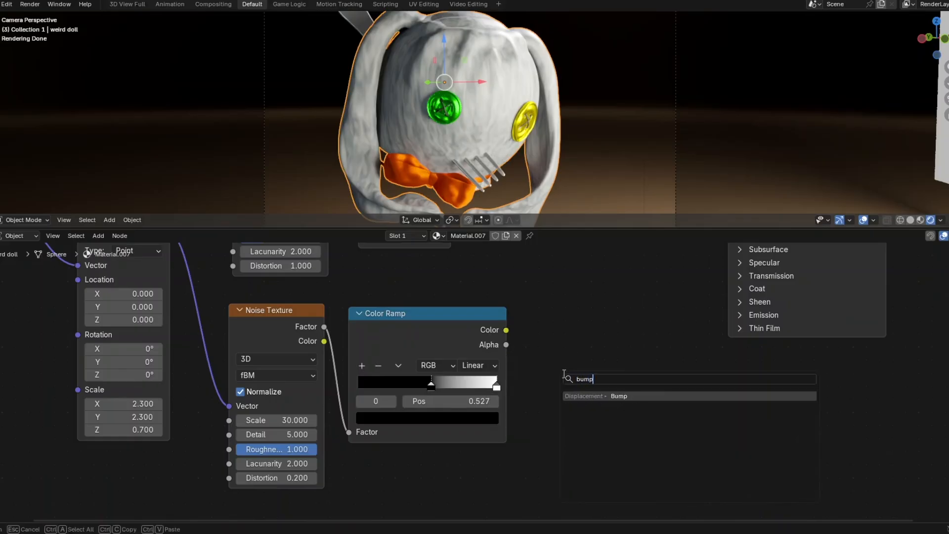
click(618, 396)
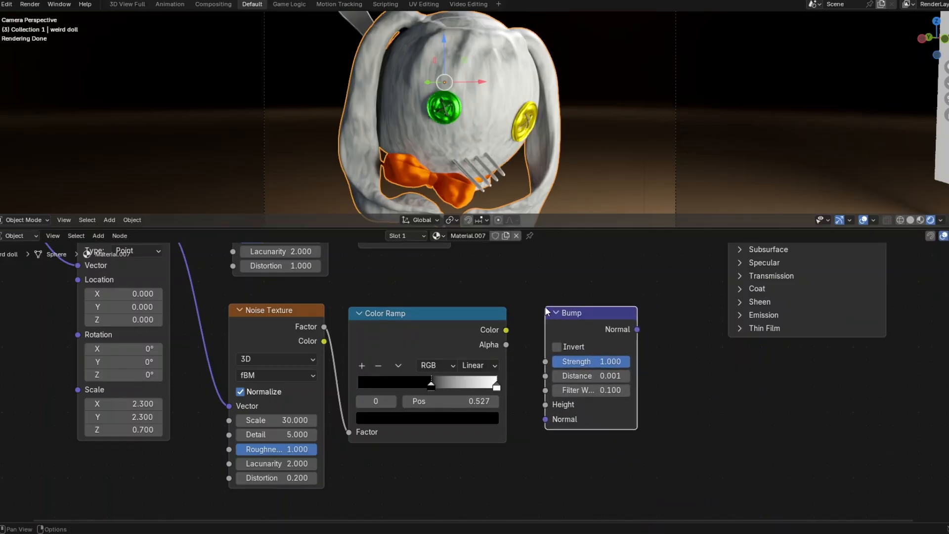
click(544, 306)
drag(506, 330, 536, 402)
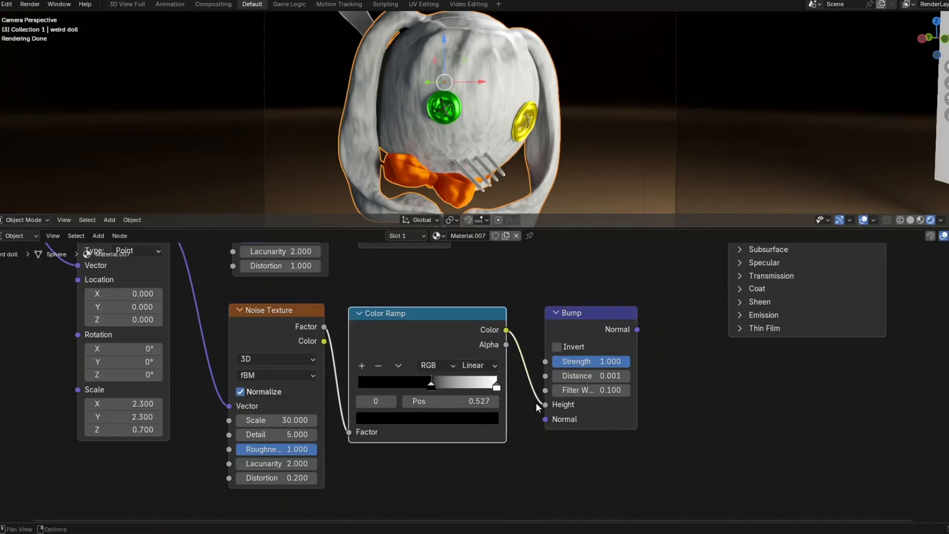
- Set Bump Strength to 0.050 and plug its Normal into the Principled BSDF Normal
click(576, 361)
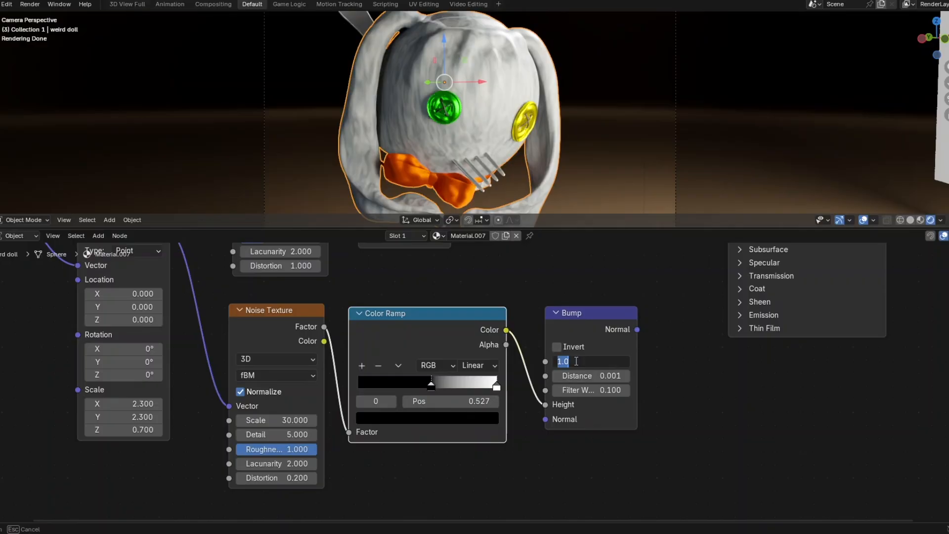
text(0.050)
key(Return)
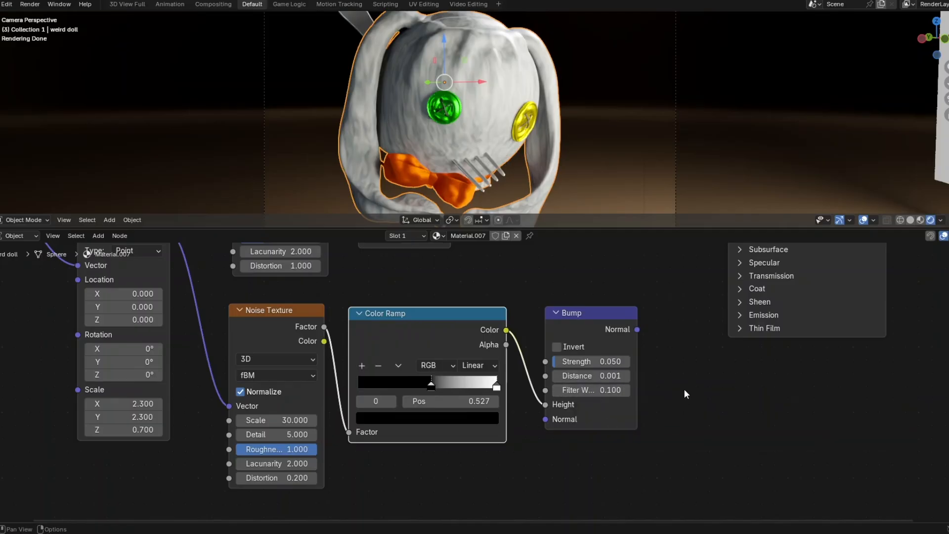
scroll(684, 389, down, 2)
middle_drag(678, 372, 580, 416)
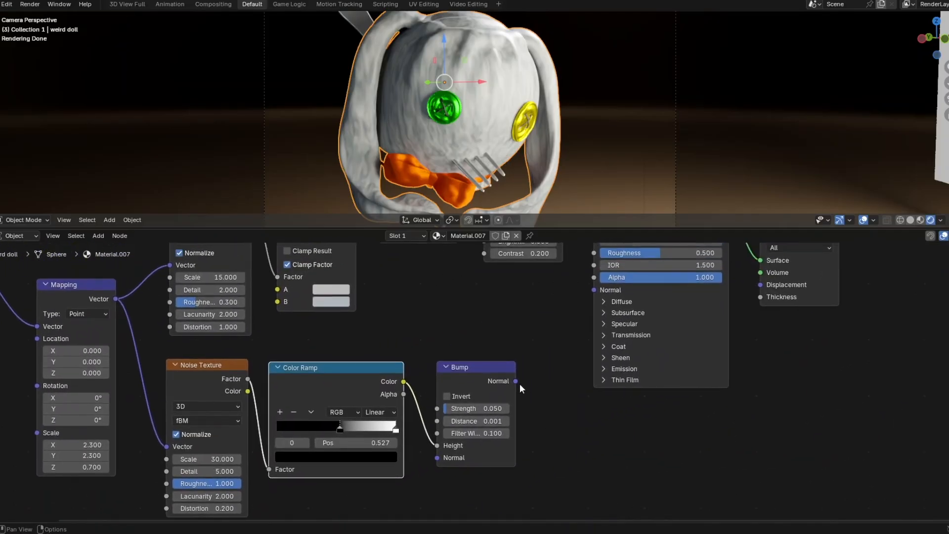
drag(516, 380, 585, 290)
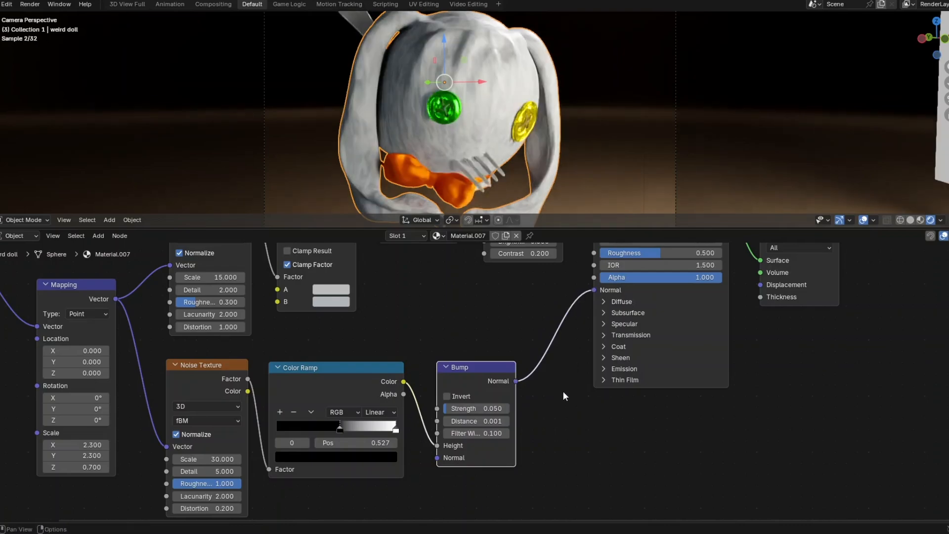
scroll(562, 390, down, 3)
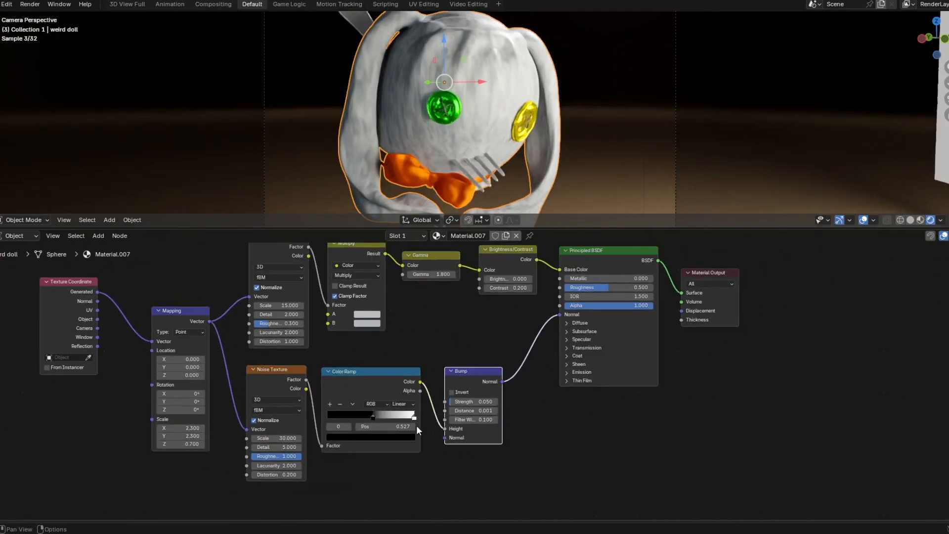
middle_drag(416, 426, 356, 384)
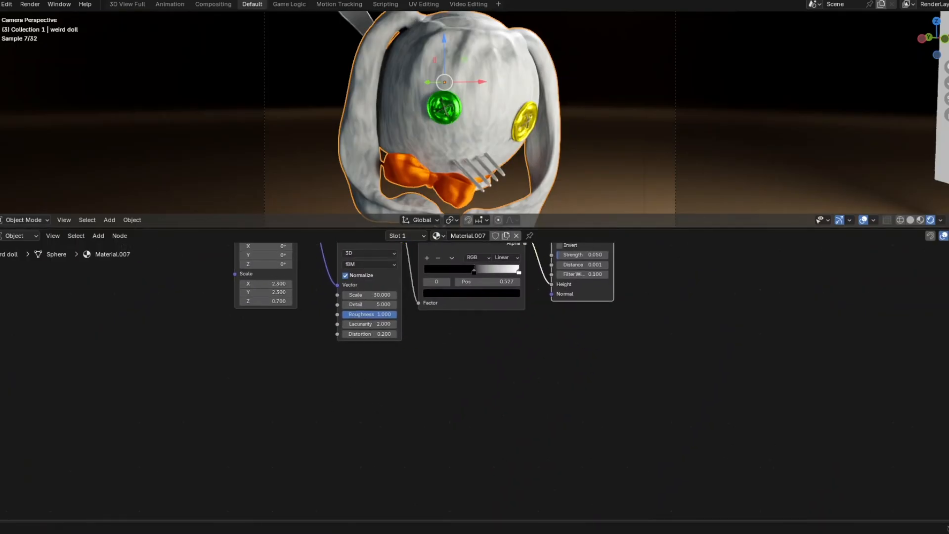
- Add another Noise Texture below the first one and feed it the Mapping vector
key(shift+a)
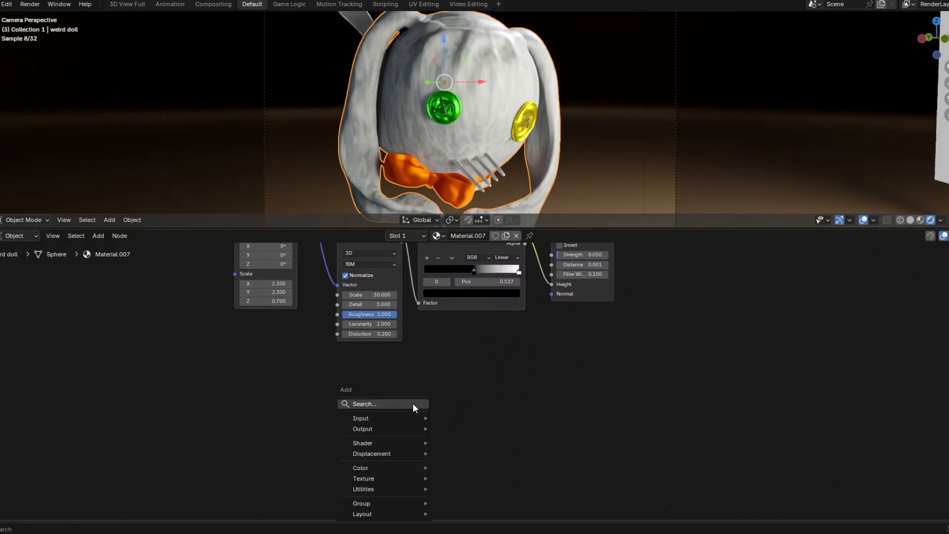
click(413, 402)
text(noise)
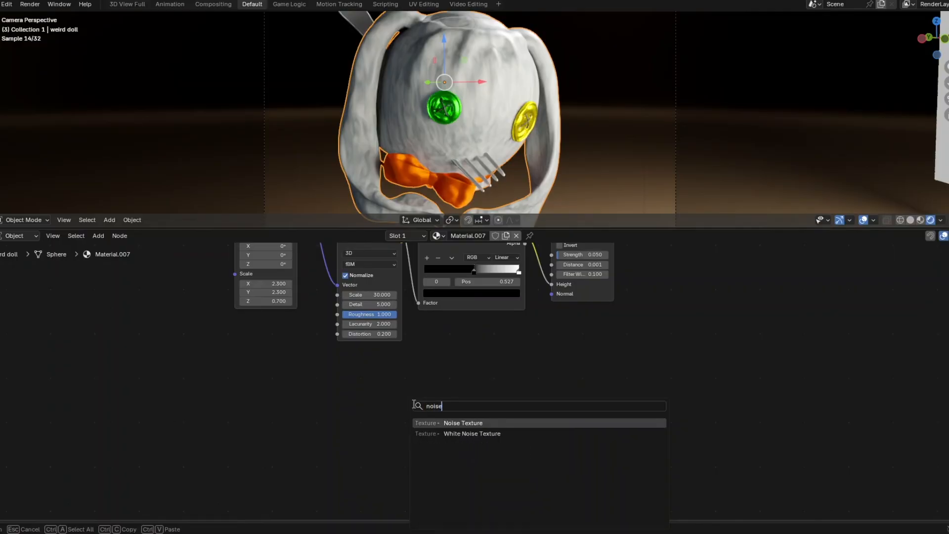
click(447, 422)
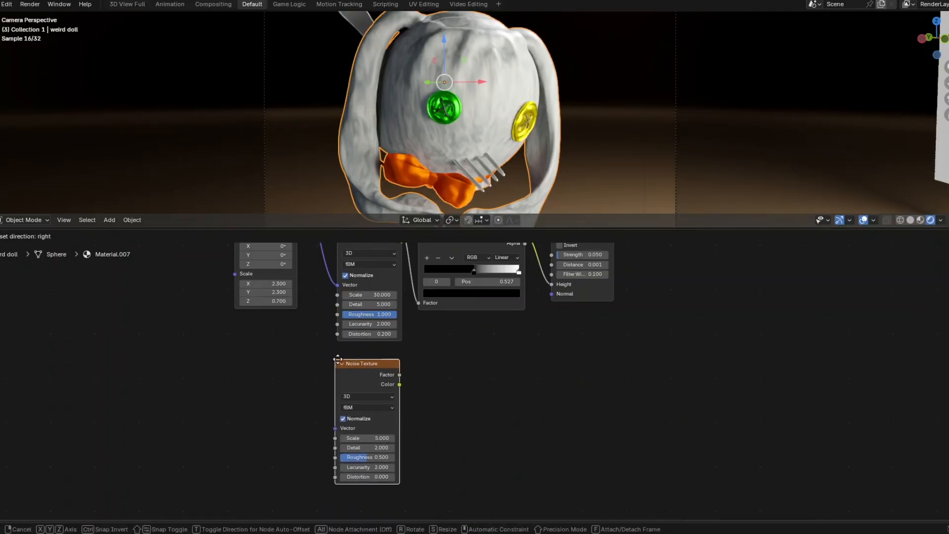
click(337, 360)
key(Home)
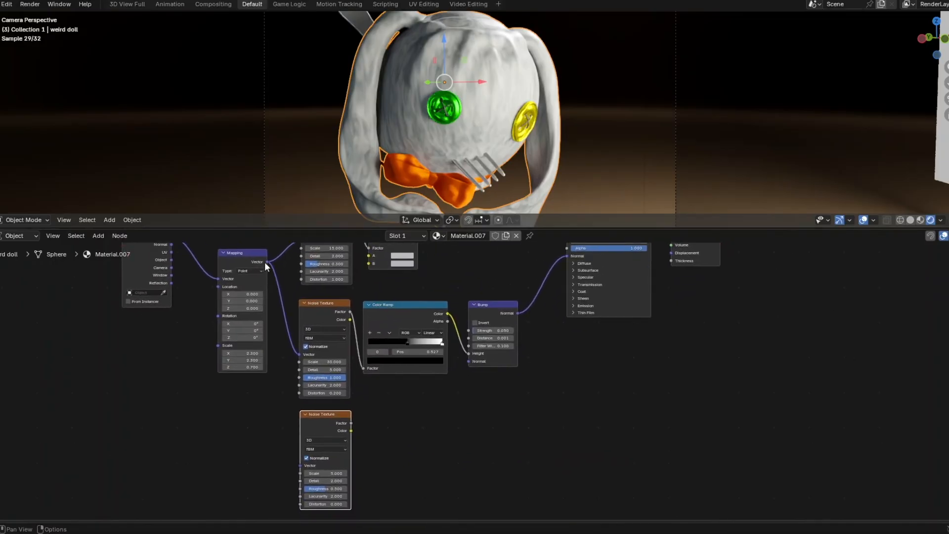
drag(266, 262, 297, 461)
- Set the new Noise Texture's Scale to 1
scroll(380, 476, up, 1)
scroll(375, 479, up, 2)
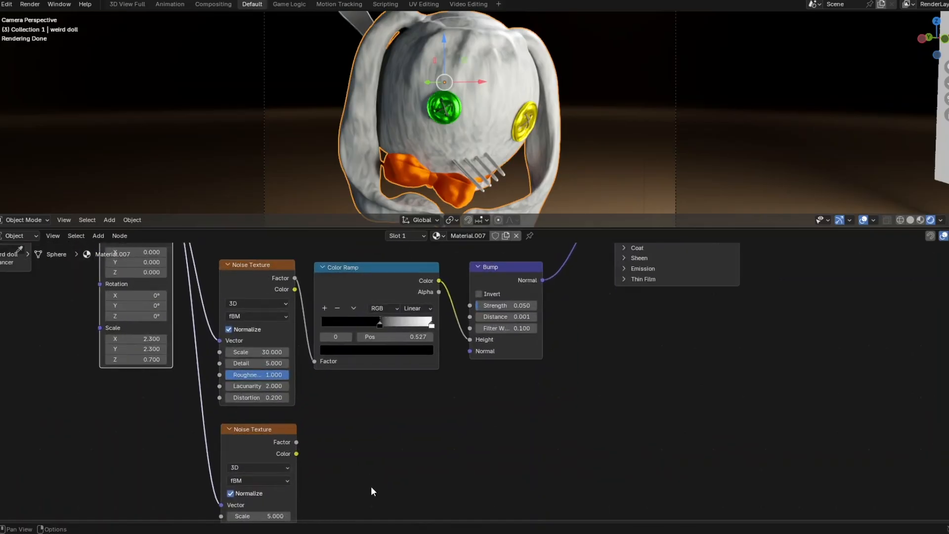
middle_drag(371, 485, 378, 386)
scroll(301, 424, up, 2)
middle_drag(306, 421, 382, 402)
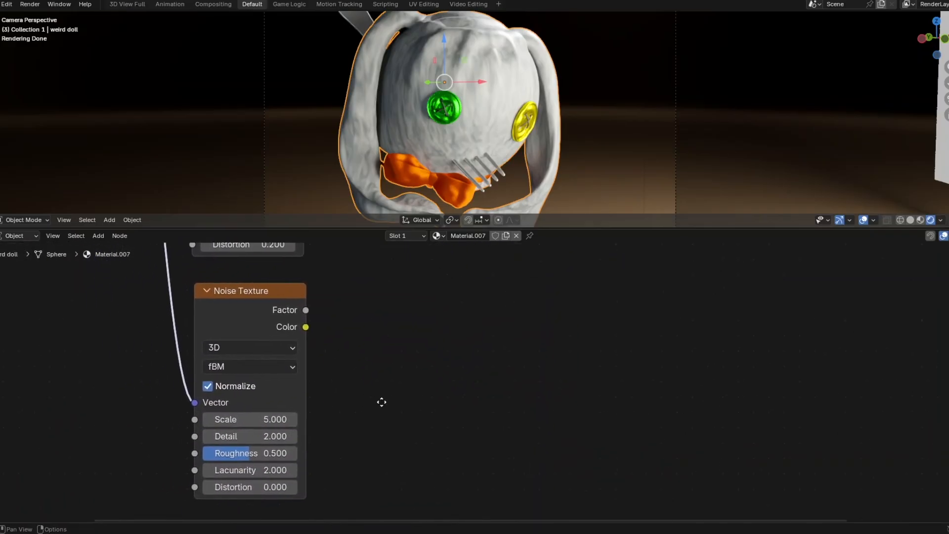
click(276, 420)
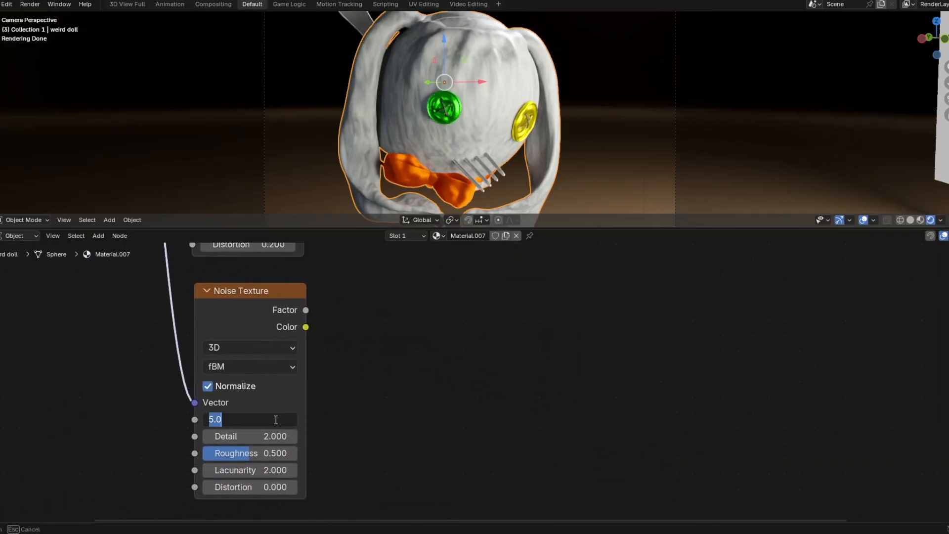
text(1)
key(Return)
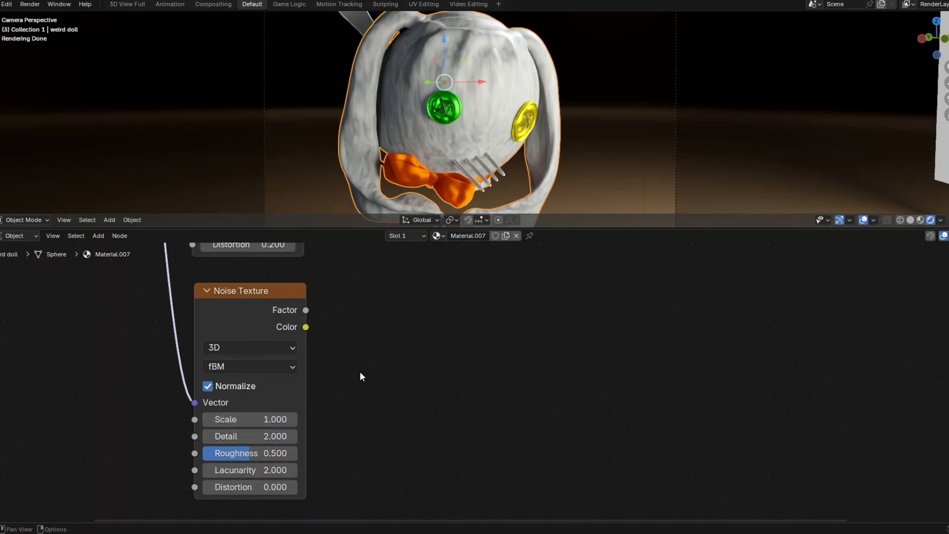
key(shift+a)
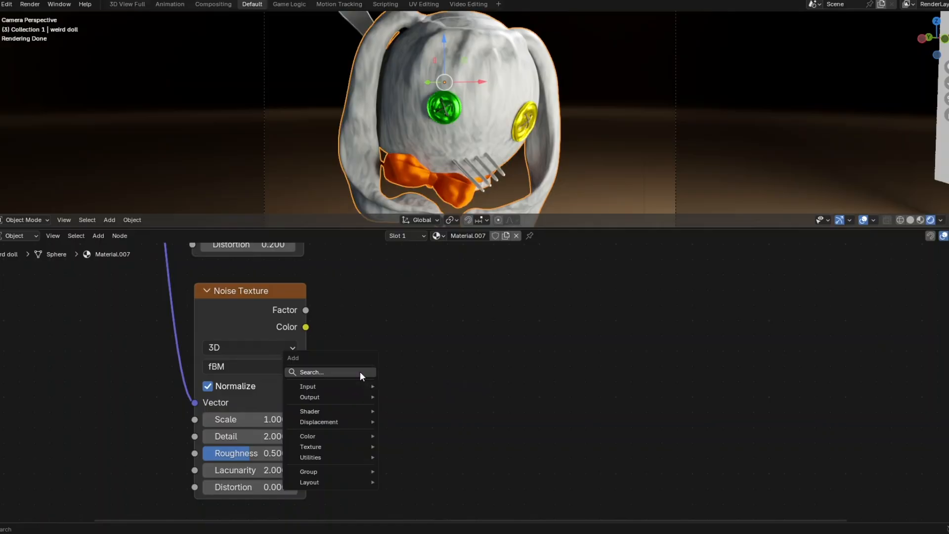
- Add a Magic Texture beside the new noise, with the noise Factor driving its Vector
click(360, 373)
text(ma)
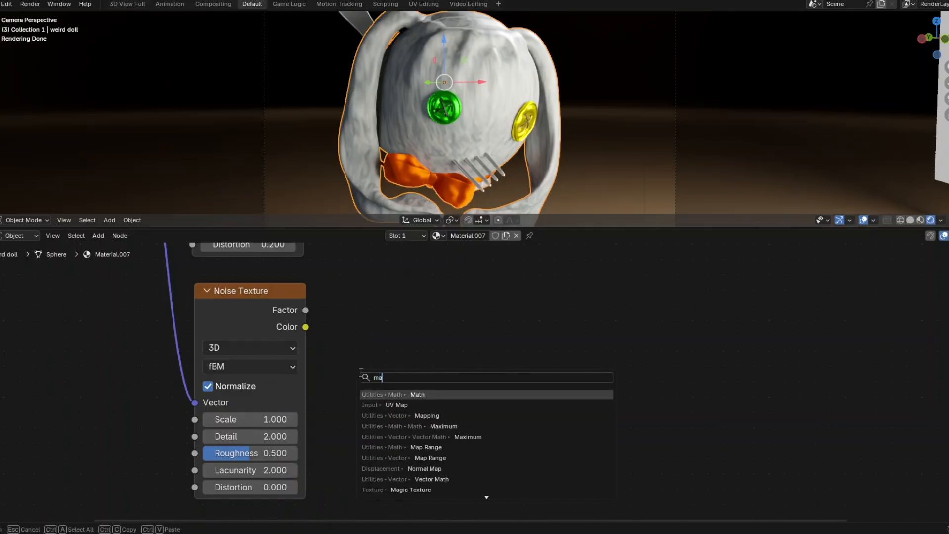
text(gic)
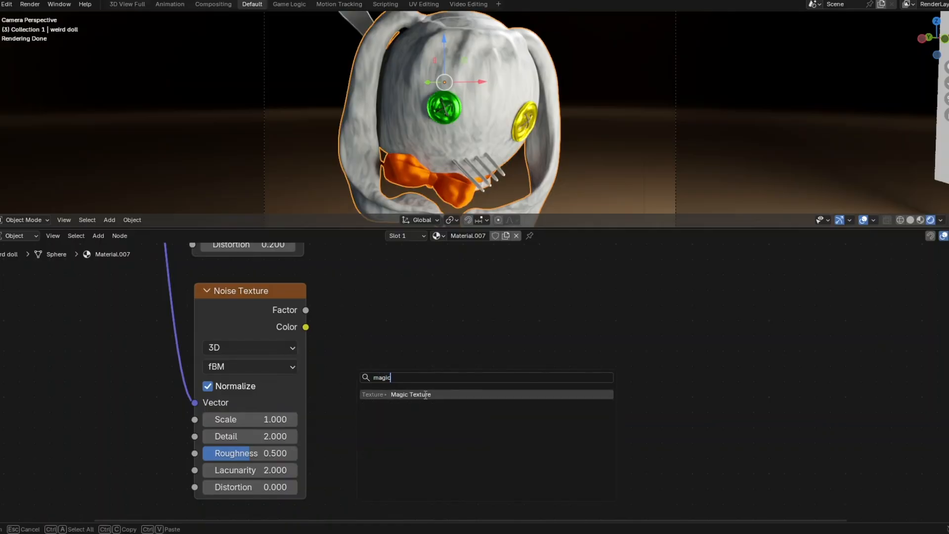
click(425, 394)
click(351, 294)
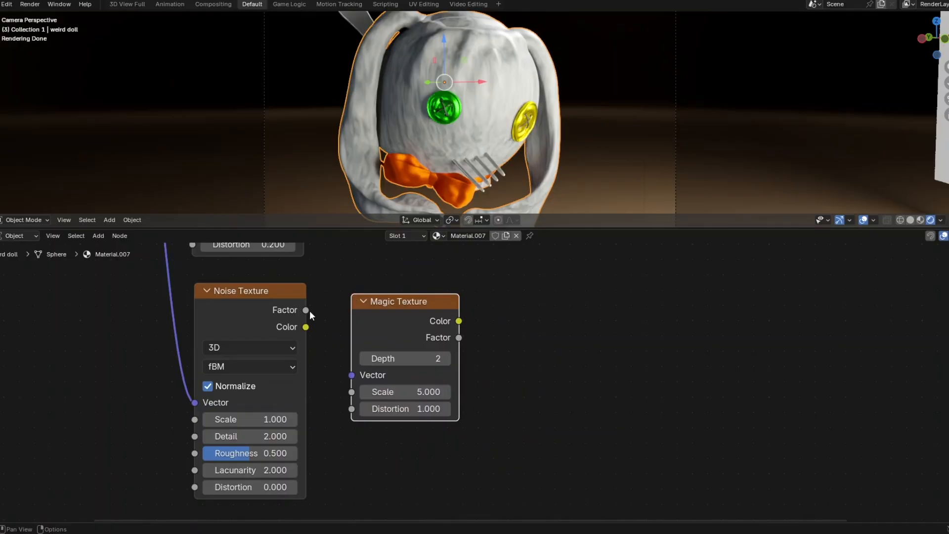
drag(306, 311, 351, 375)
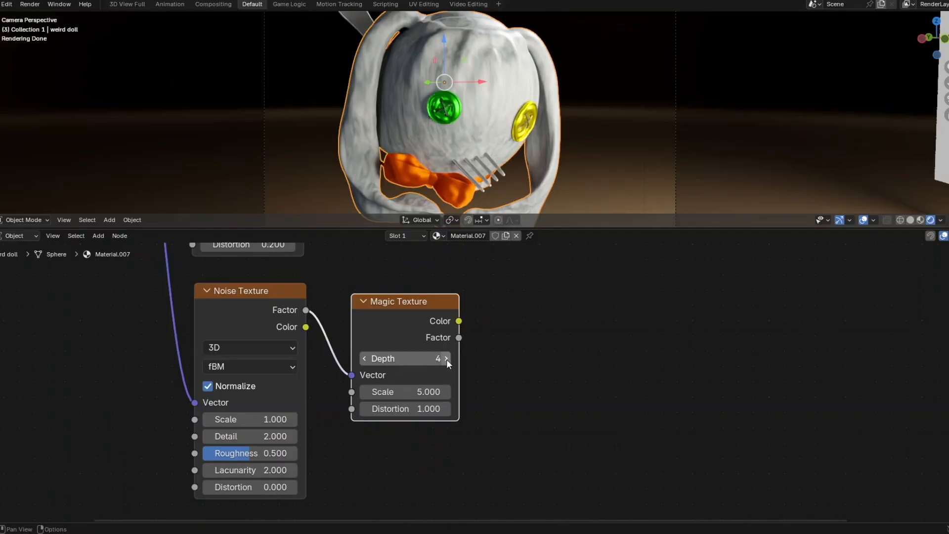
- Set the Magic Texture's Scale to 1 and Distortion to 10
click(424, 392)
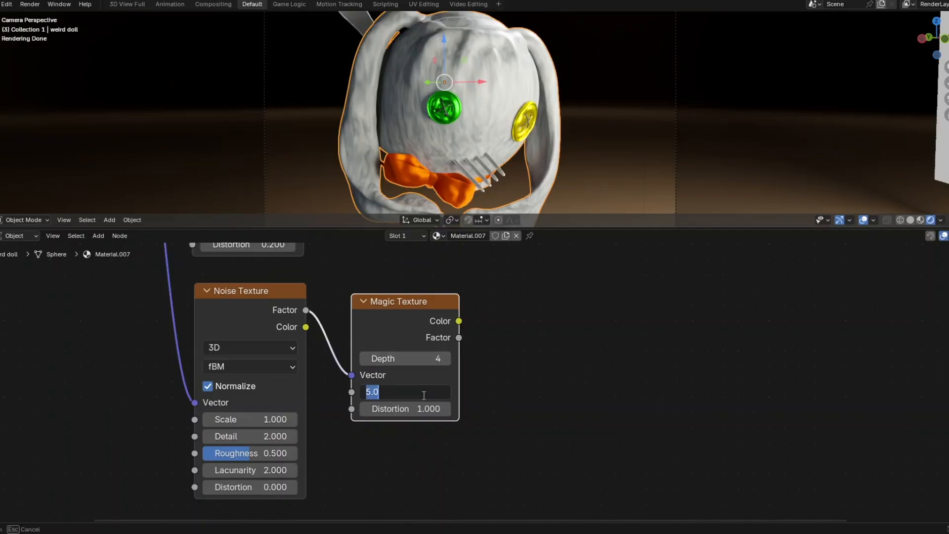
text(1)
key(Return)
click(422, 409)
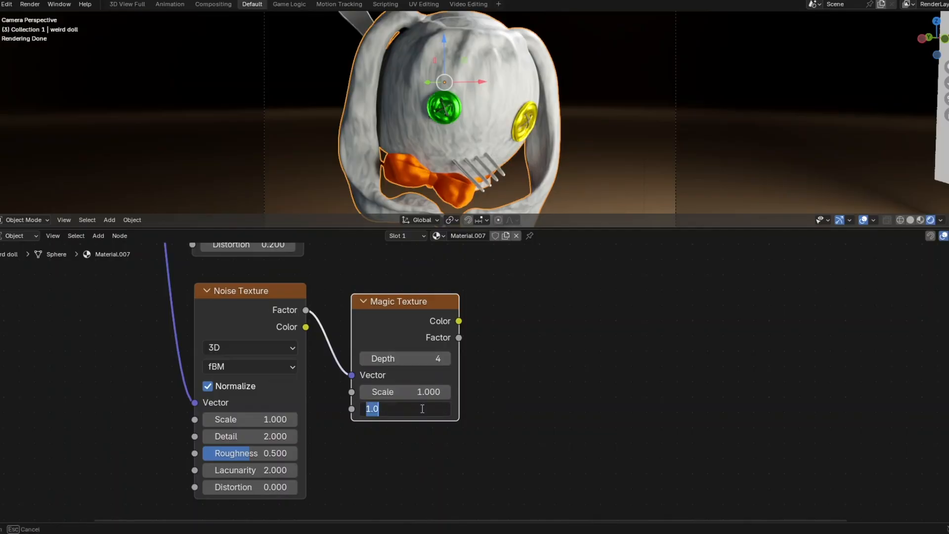
text(10)
key(Return)
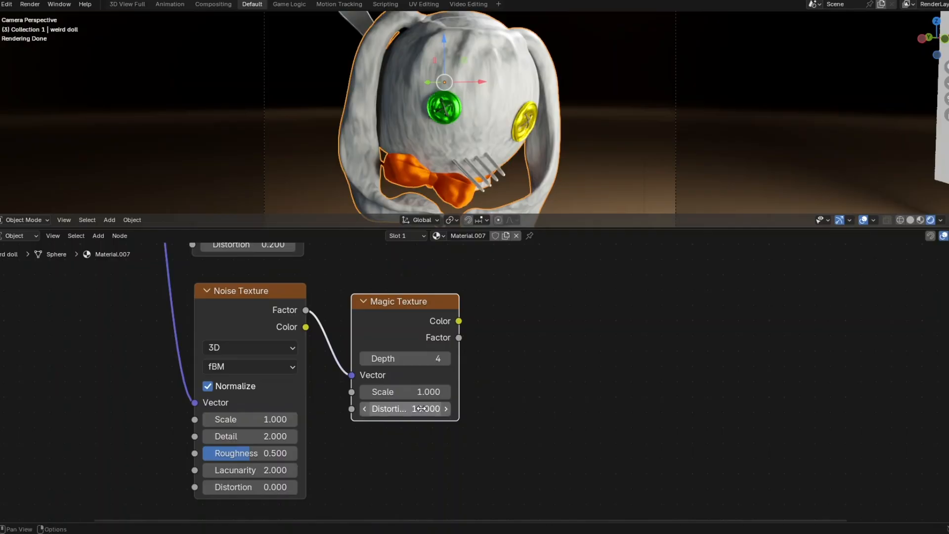
scroll(421, 408, down, 1)
middle_drag(548, 383, 464, 396)
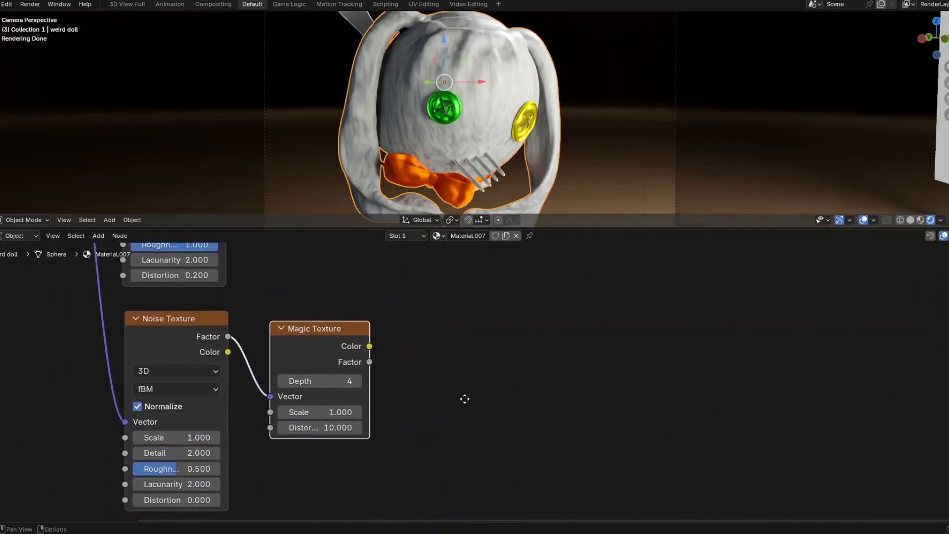
click(504, 366)
key(shift+a)
click(504, 365)
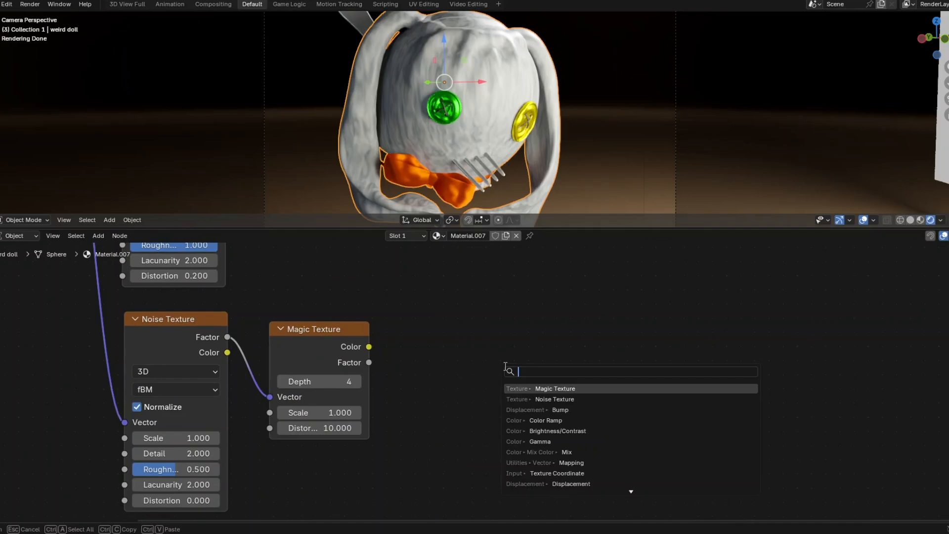
- Add a Displacement node beside the Magic Texture, with the Magic Texture Factor feeding its Height
text(di)
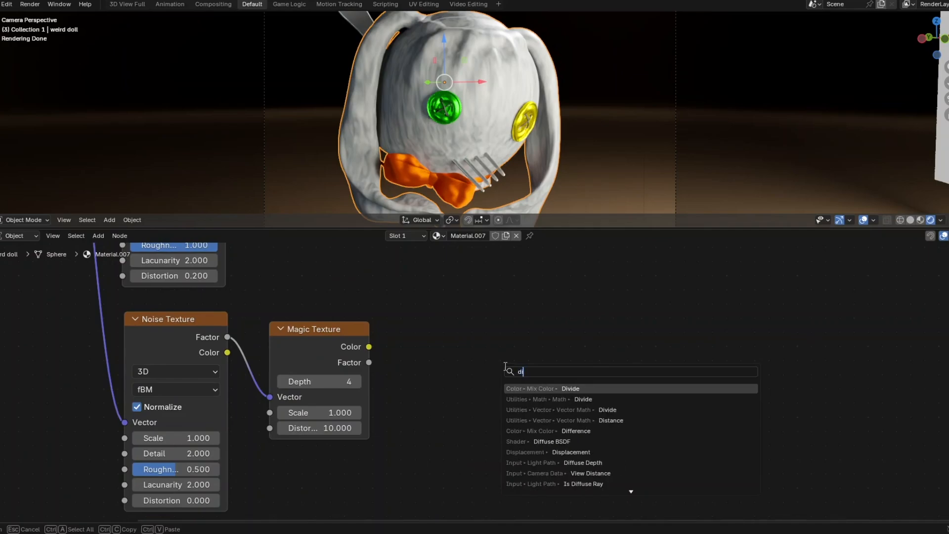
text(spl)
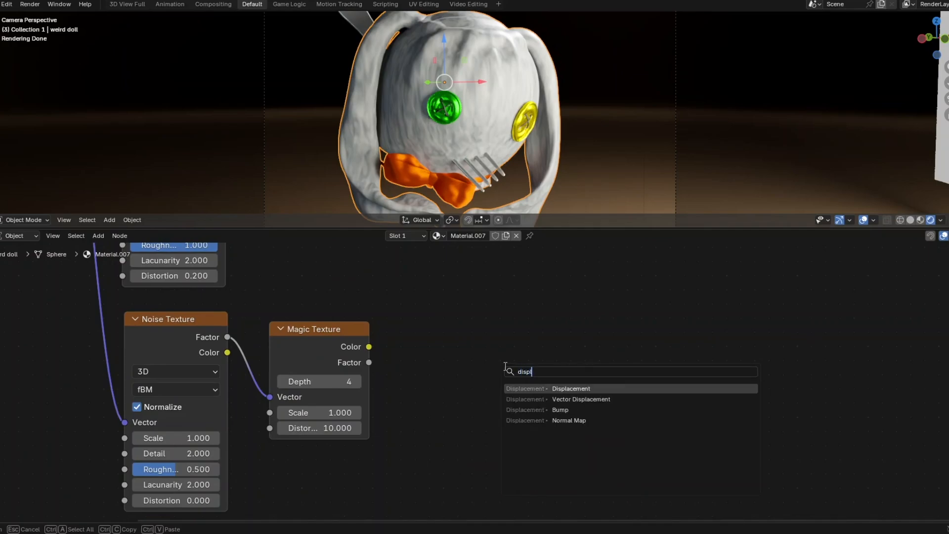
click(557, 388)
click(423, 321)
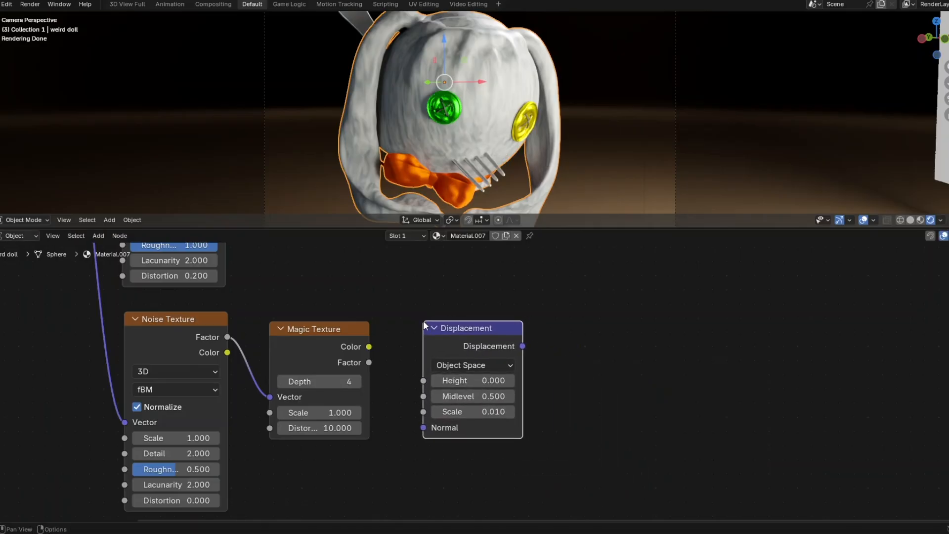
click(369, 363)
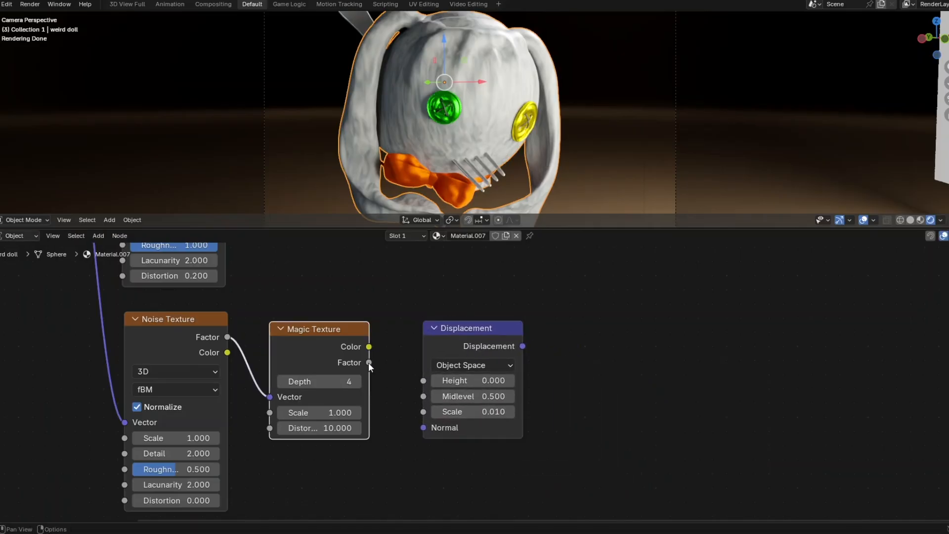
drag(369, 362, 381, 364)
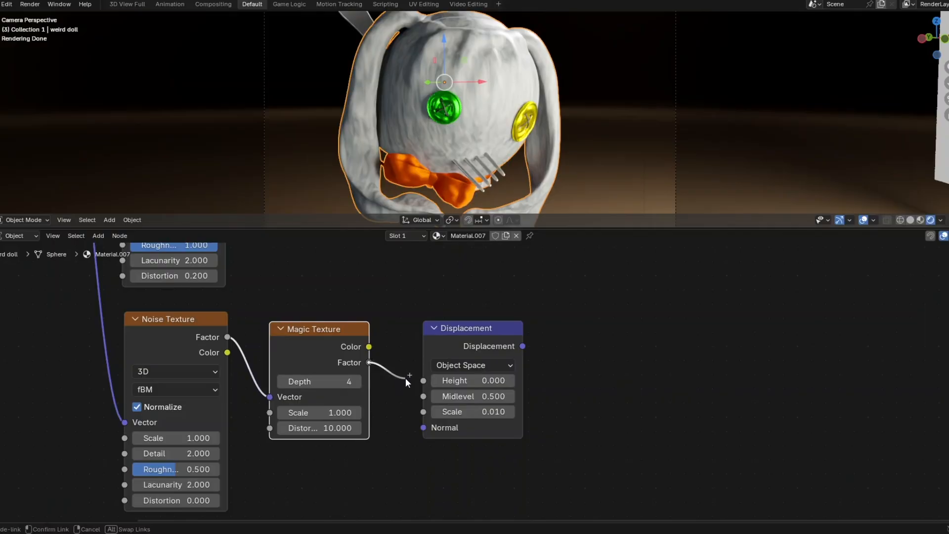
drag(405, 377, 417, 381)
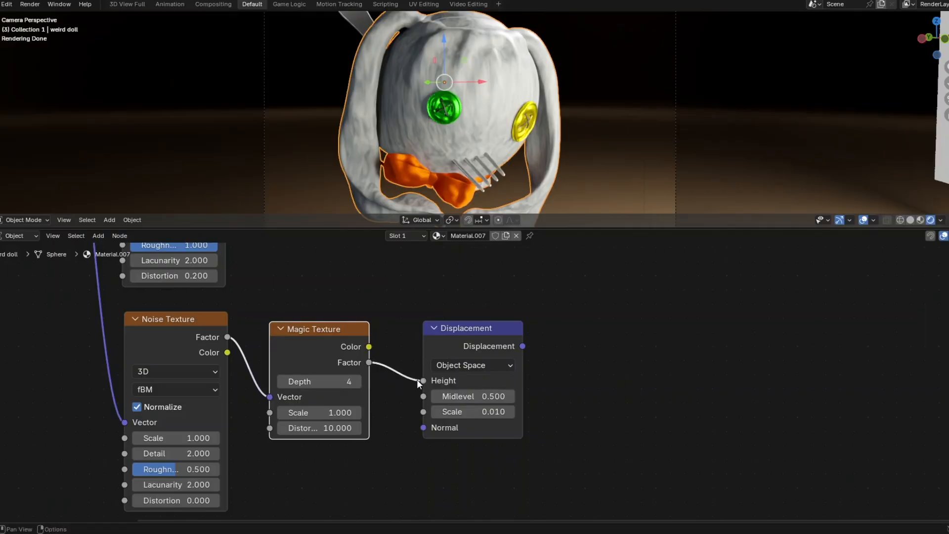
- Set the Displacement node's Midlevel to 0.6 and Scale to 0.04
click(469, 397)
text(0.5)
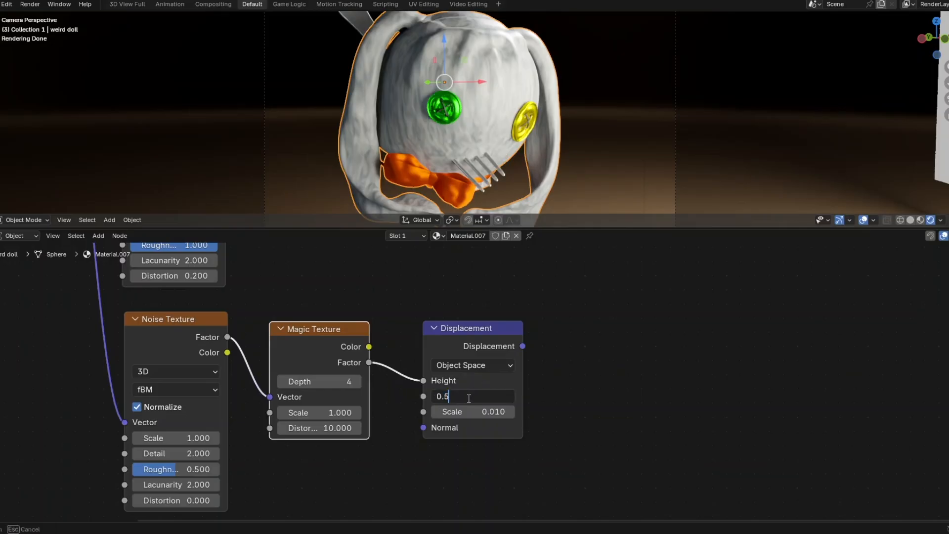
key(BackSpace)
text(6)
key(Return)
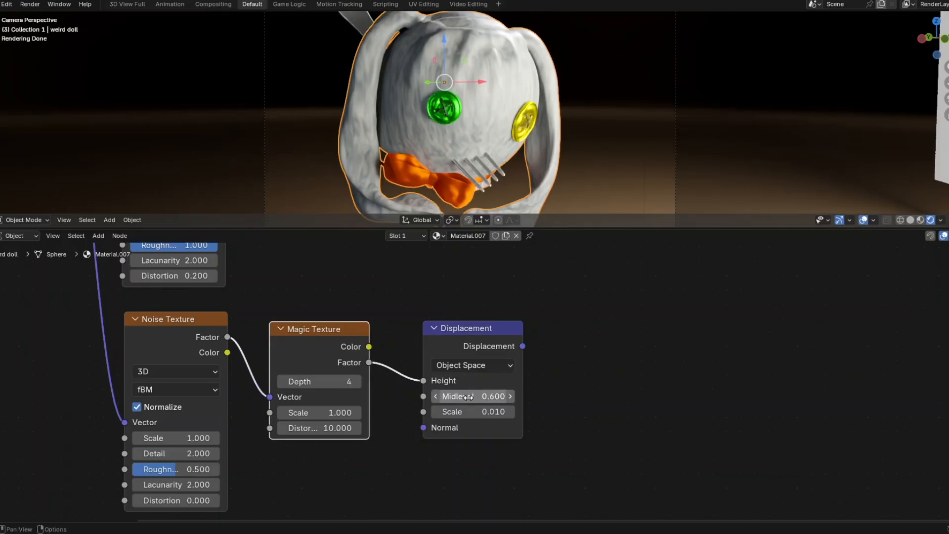
double_click(476, 413)
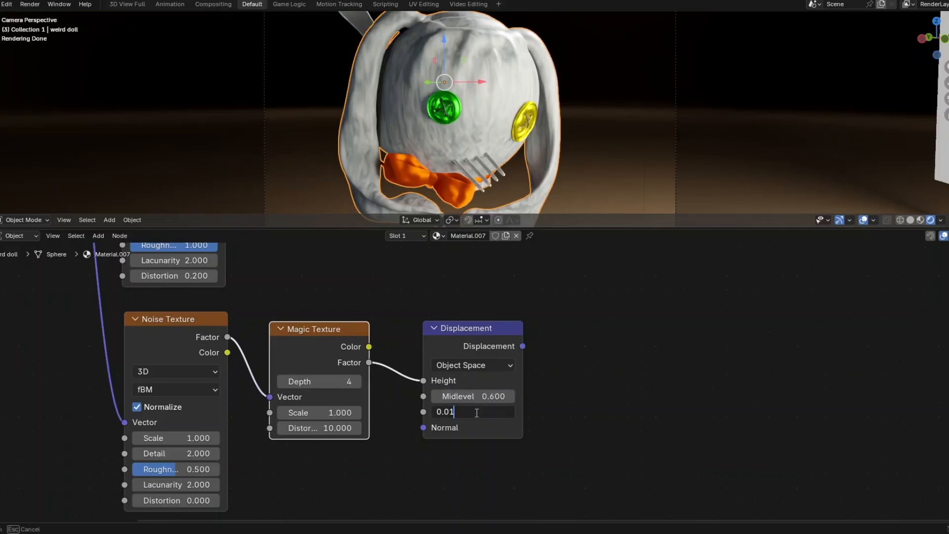
key(BackSpace)
text(40)
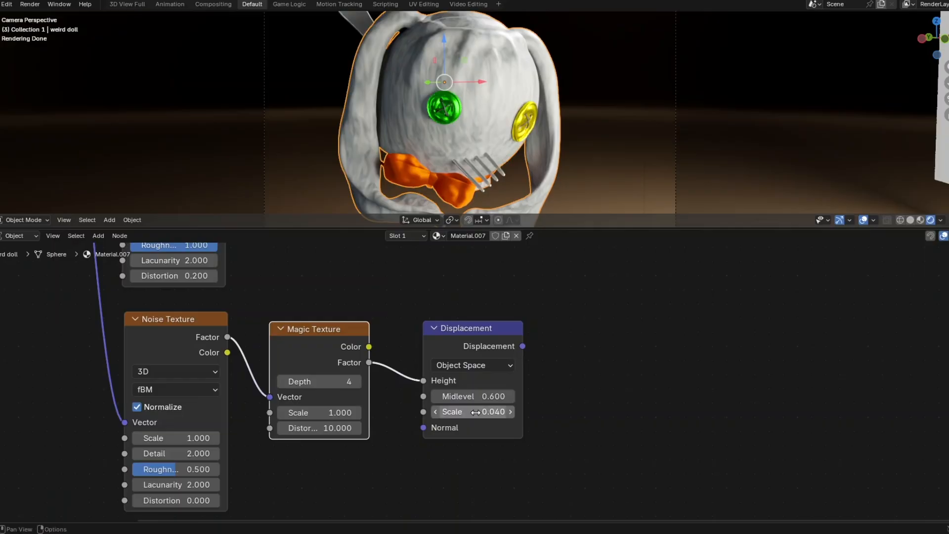
key(Return)
- Move the Material Output node down near the Displacement node
scroll(503, 404, down, 3)
middle_drag(572, 361, 438, 408)
drag(563, 265, 584, 384)
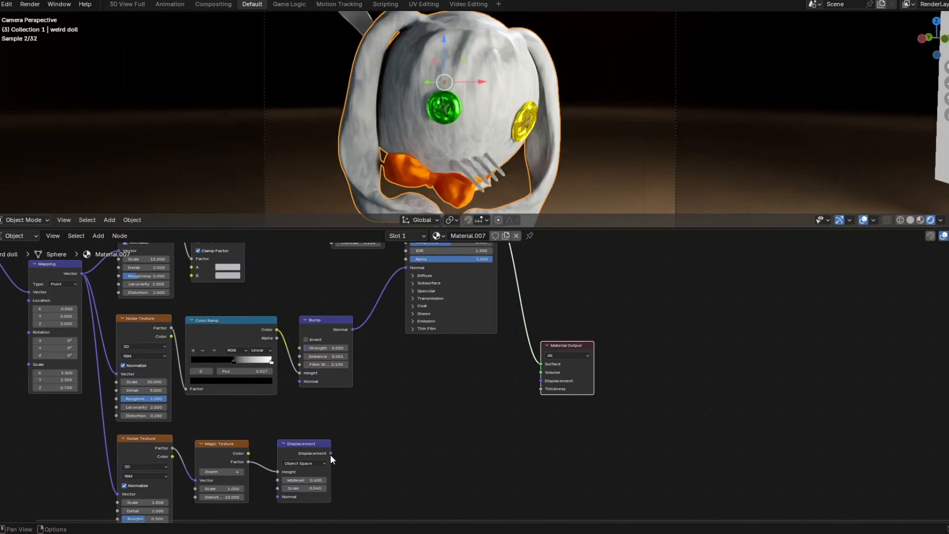
- Connect the Displacement node's output to the Material Output's Displacement socket
drag(330, 452, 538, 379)
scroll(548, 377, up, 4)
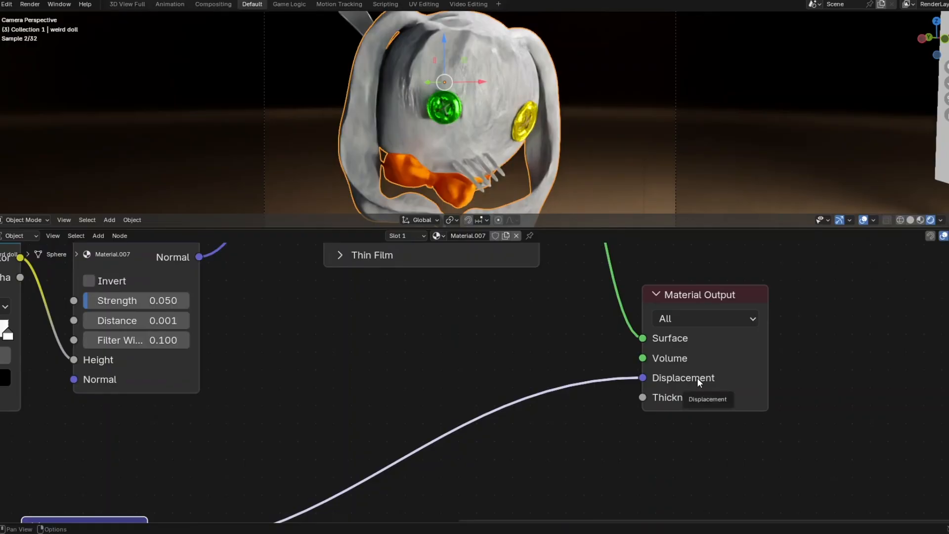
scroll(631, 378, down, 4)
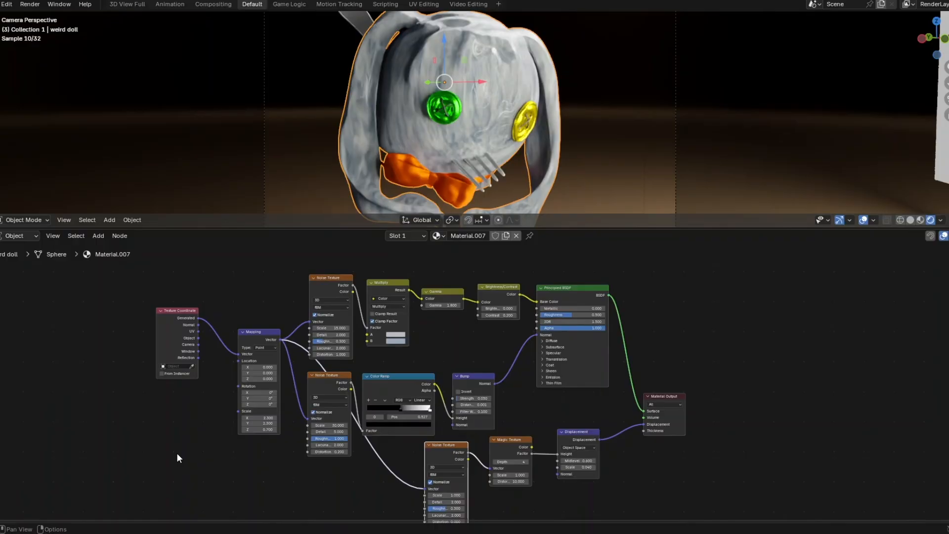
scroll(619, 333, up, 3)
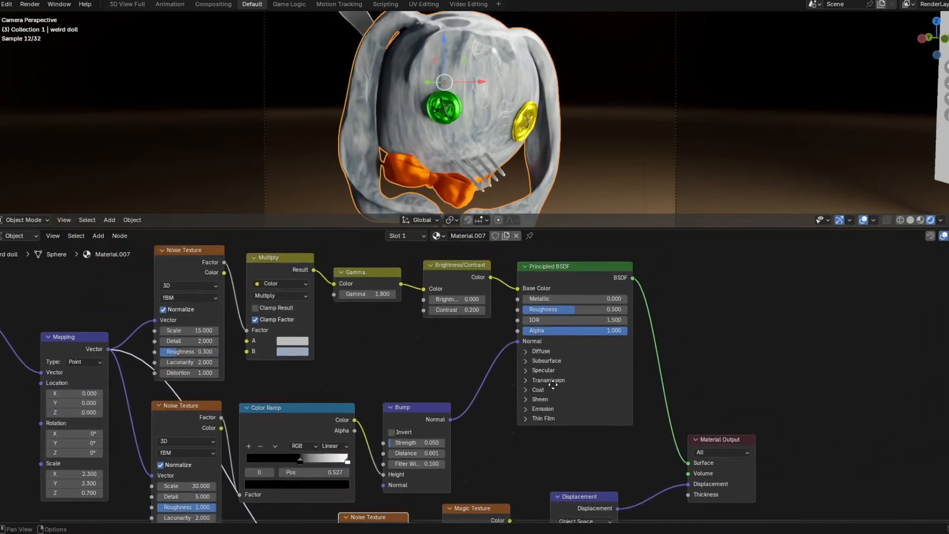
- Set the Principled BSDF's Roughness to 0.25 and IOR to 1.4
middle_drag(553, 384, 354, 401)
scroll(332, 326, up, 4)
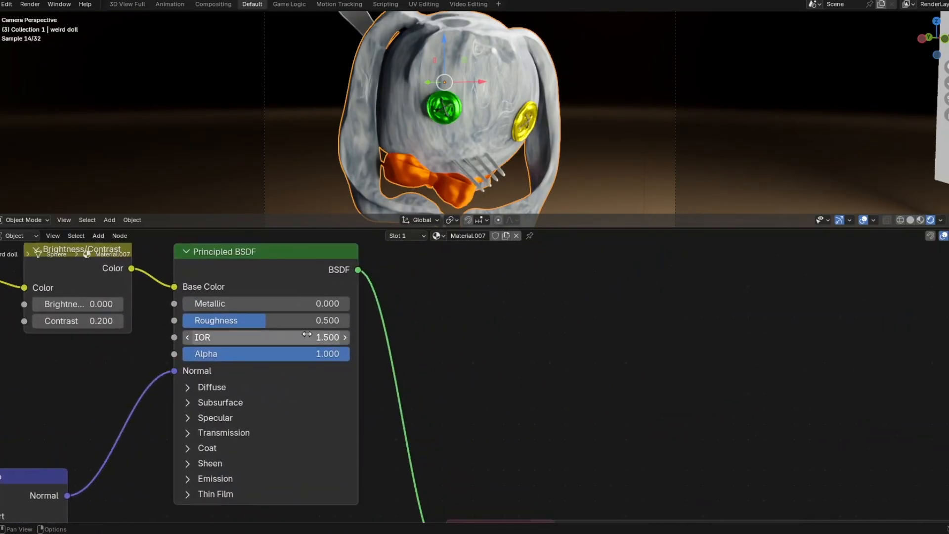
middle_drag(307, 334, 369, 383)
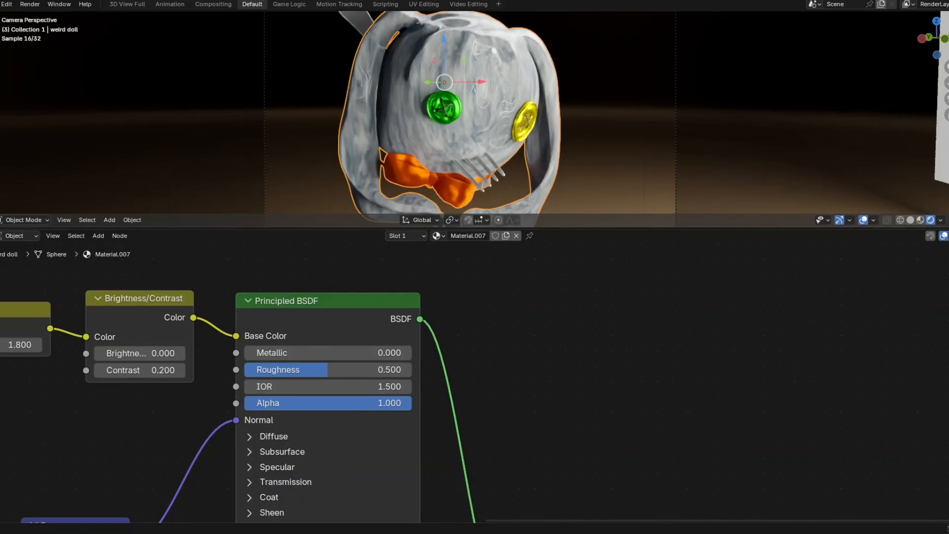
double_click(355, 369)
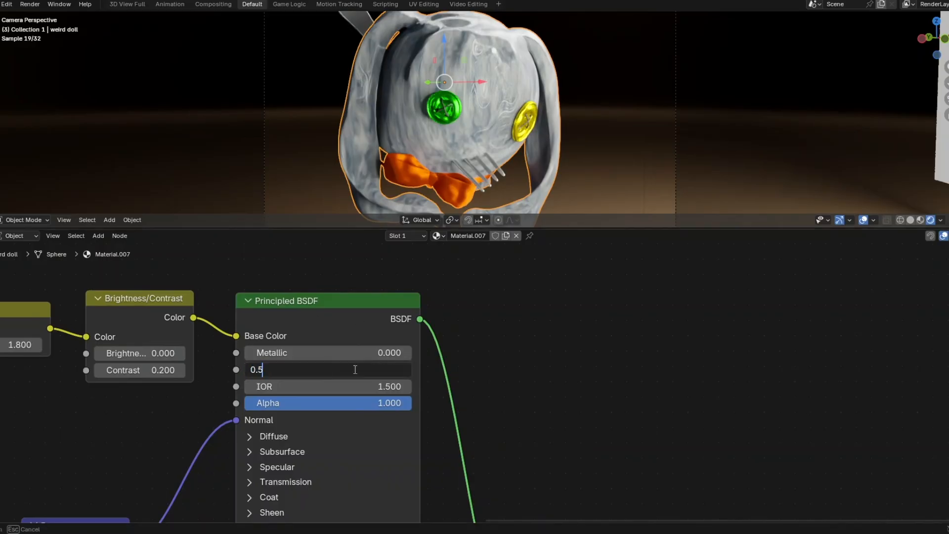
key(BackSpace)
text(25)
key(Return)
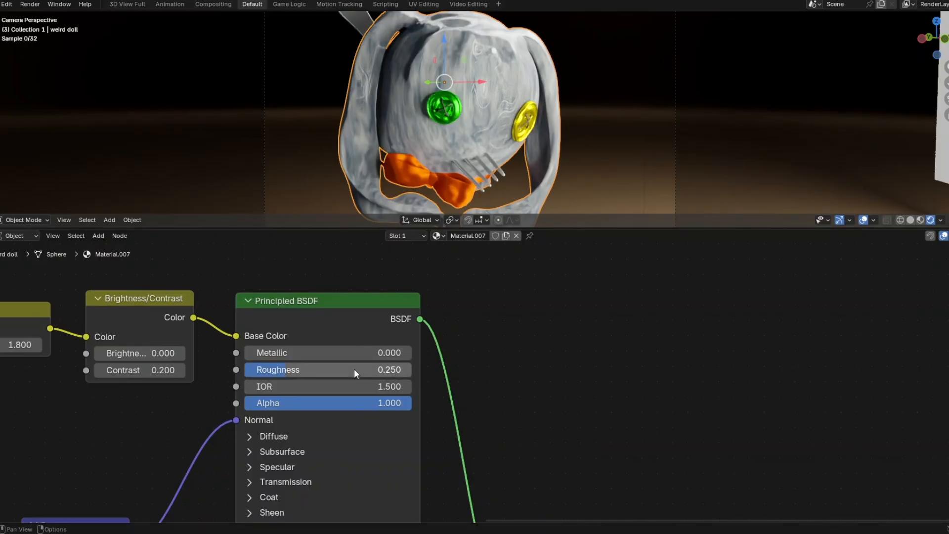
double_click(351, 385)
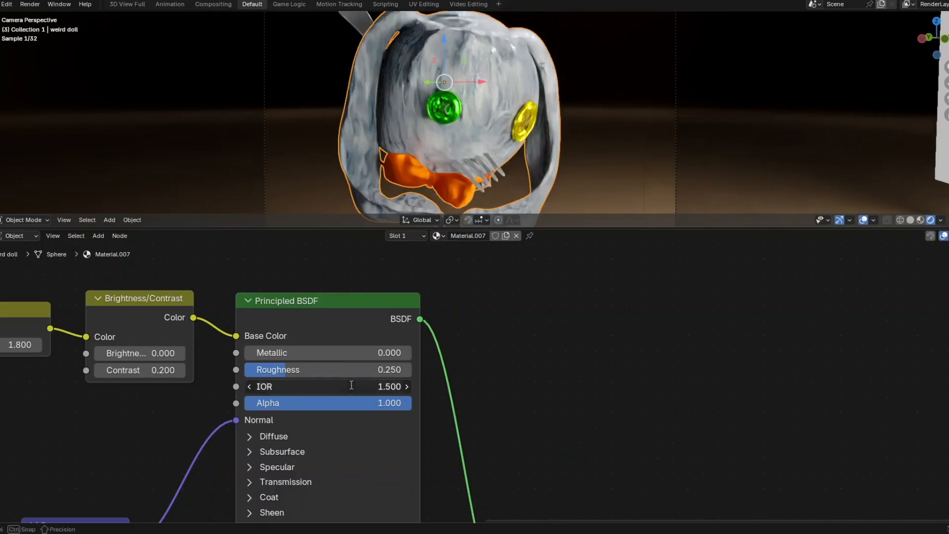
key(BackSpace)
text(4)
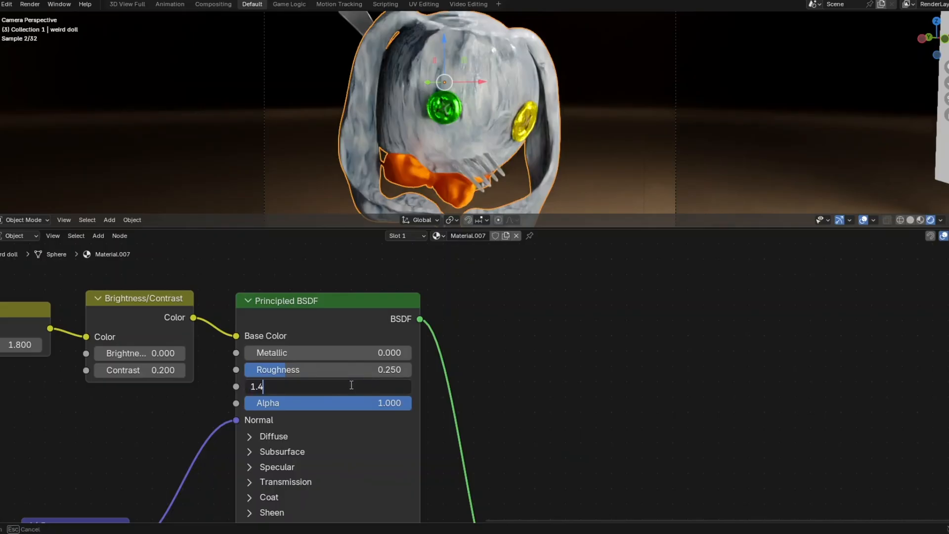
key(Return)
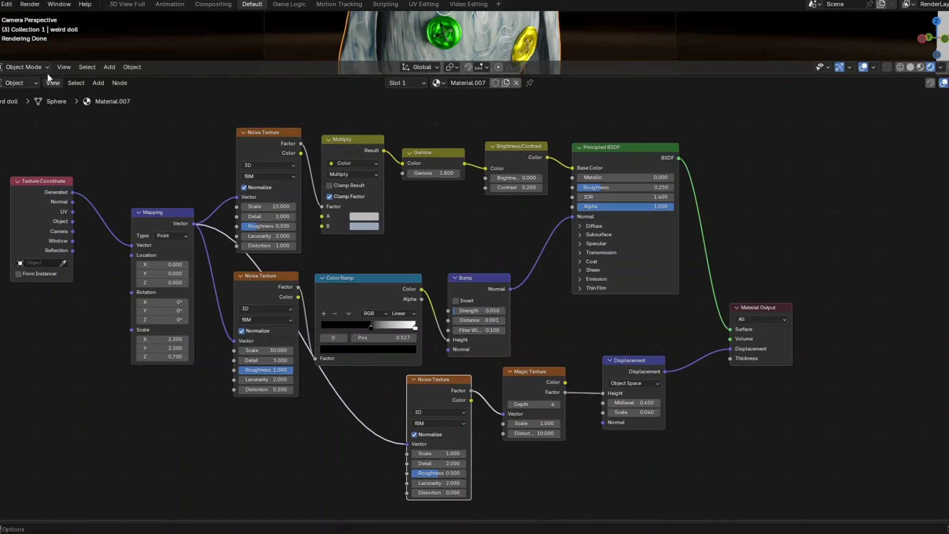
- Render a still image of the doll scene with Render Image
click(29, 5)
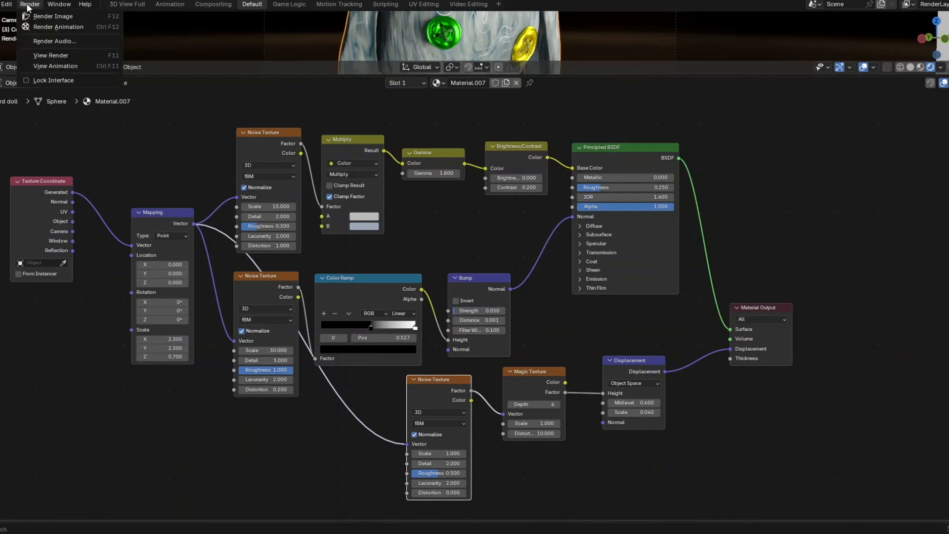
click(49, 18)
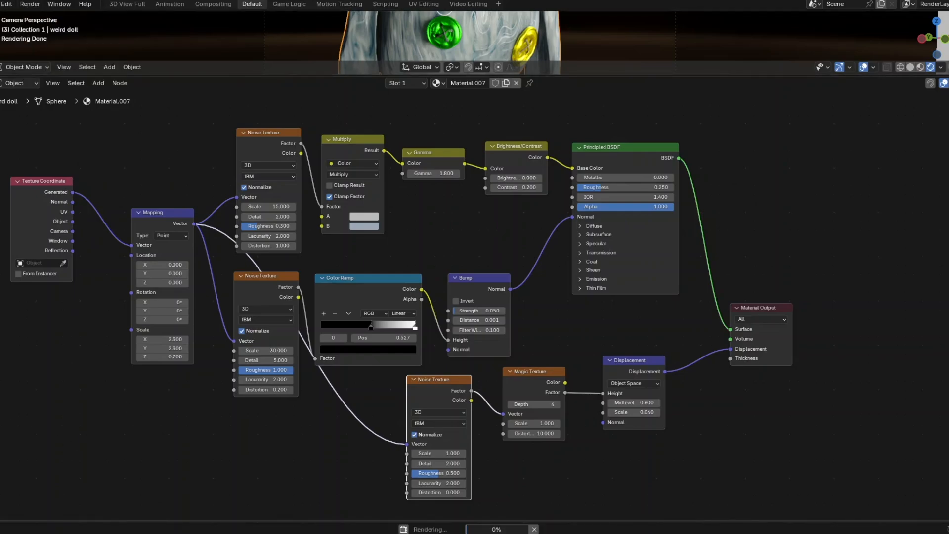